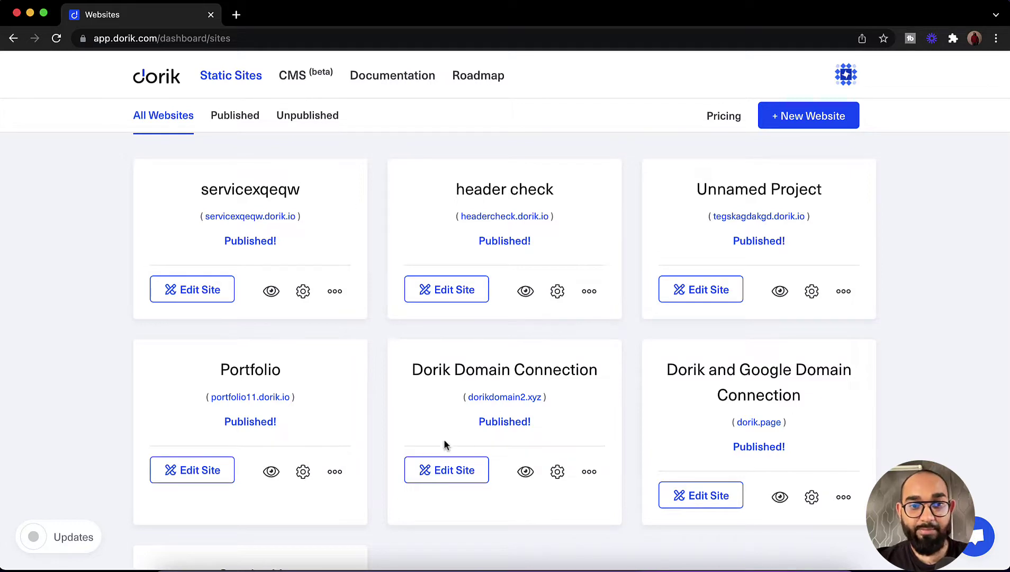
# - Open the Dorik Domain Connection site with Edit Site to reach its Home page in the builder
pyautogui.click(443, 475)
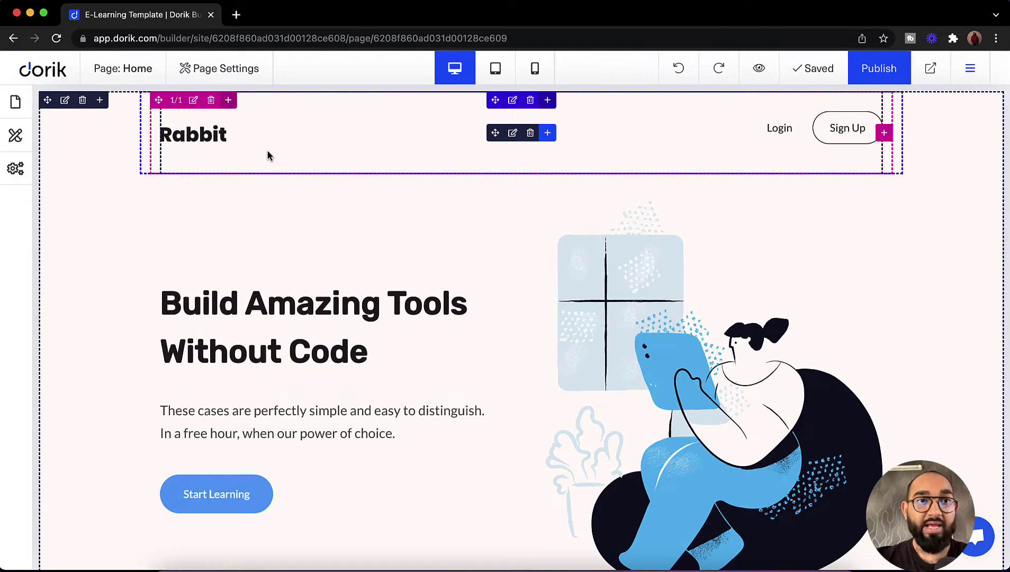
# - Go to business.facebook.com in a new browser tab
pyautogui.click(235, 15)
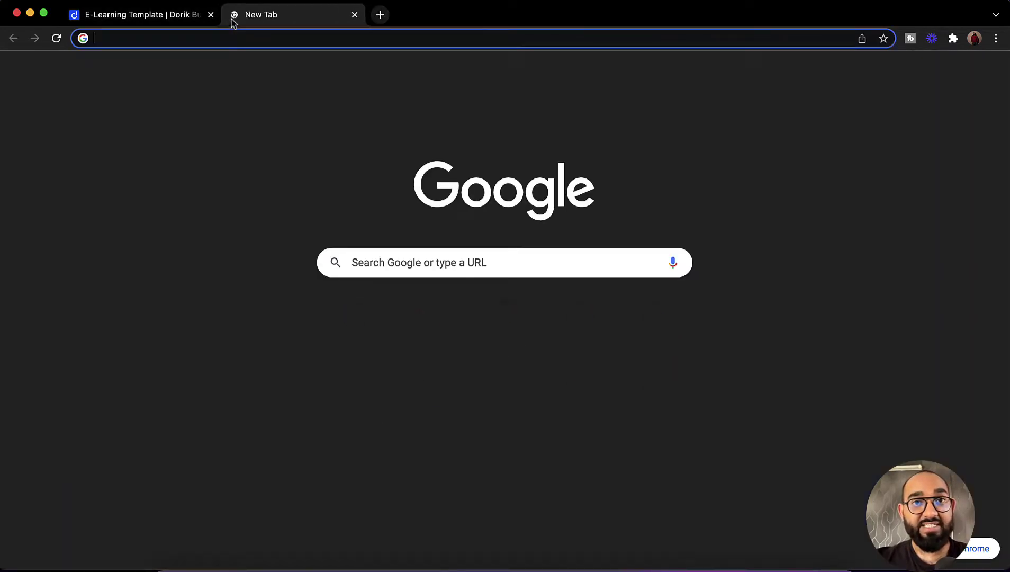
pyautogui.click(257, 37)
pyautogui.write('business.facebook.com')
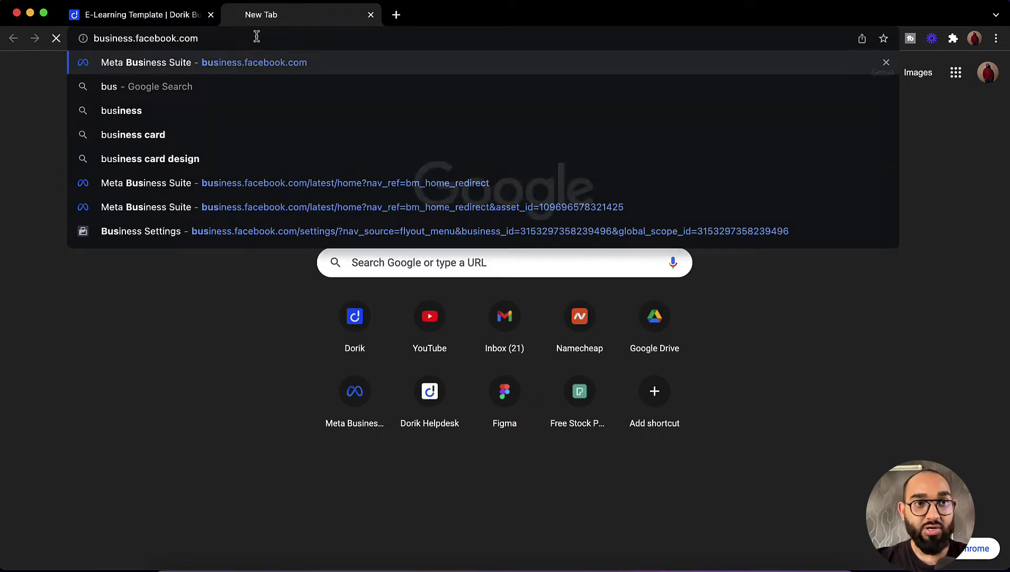
pyautogui.press('Return')
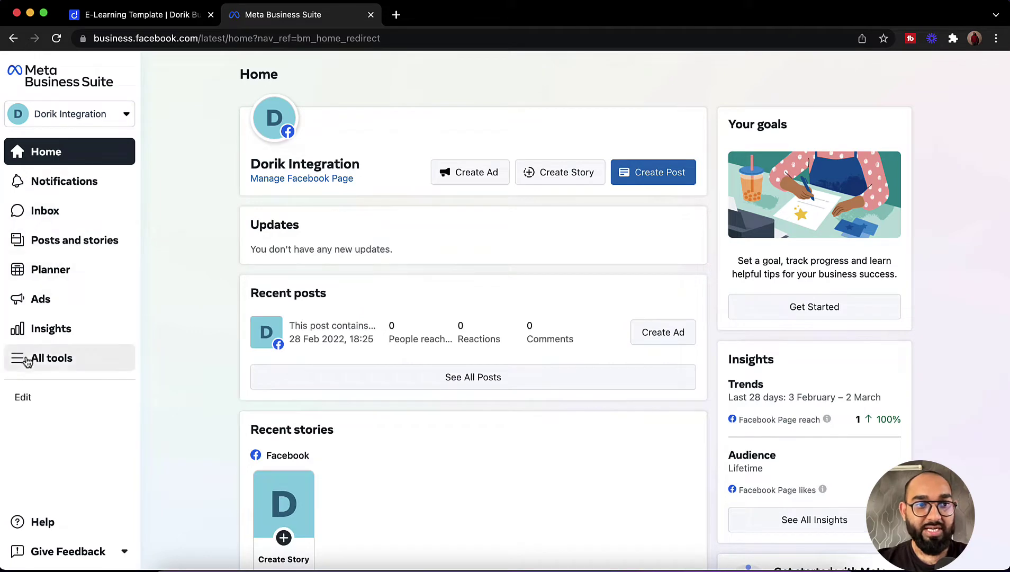
# - Open Events Manager from the All tools list, then show its full tools menu
pyautogui.click(53, 363)
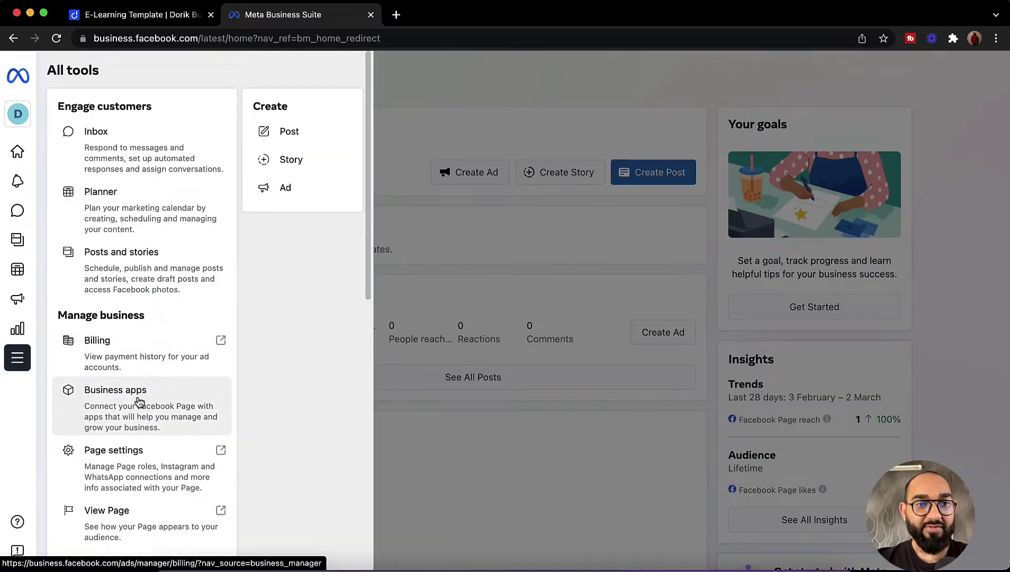
pyautogui.scroll(-5, 135, 399)
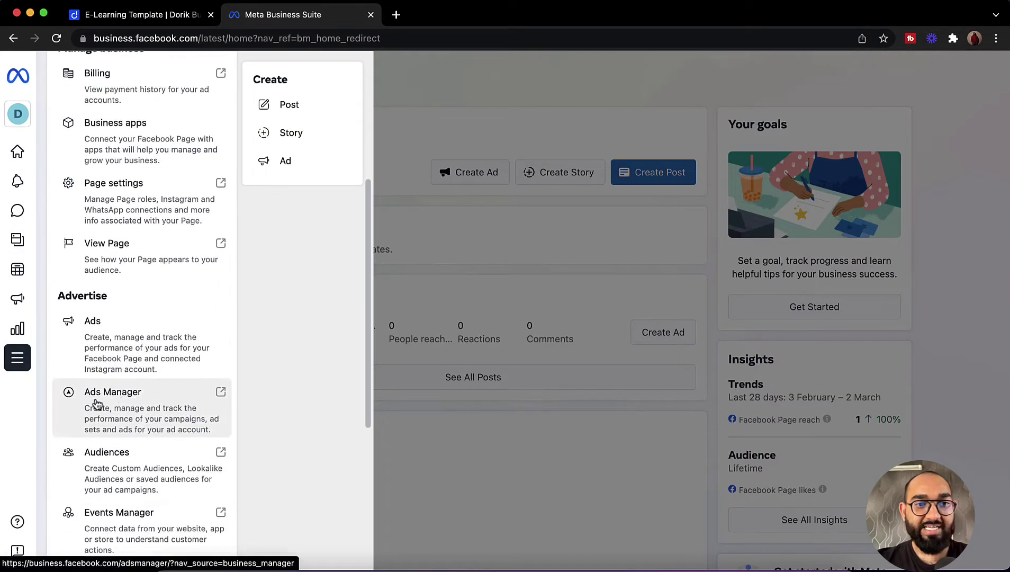
pyautogui.scroll(-2, 138, 406)
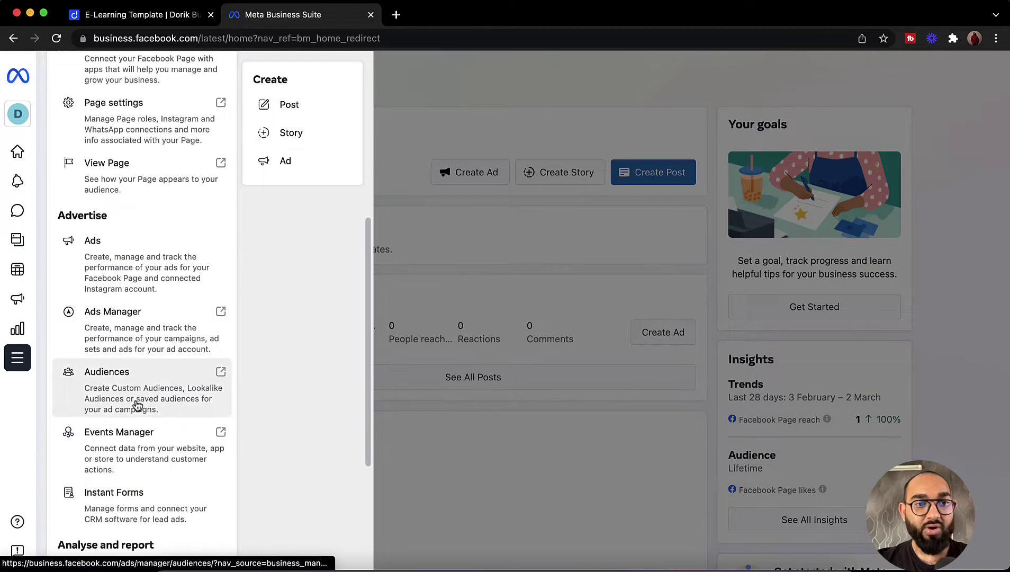
pyautogui.click(142, 440)
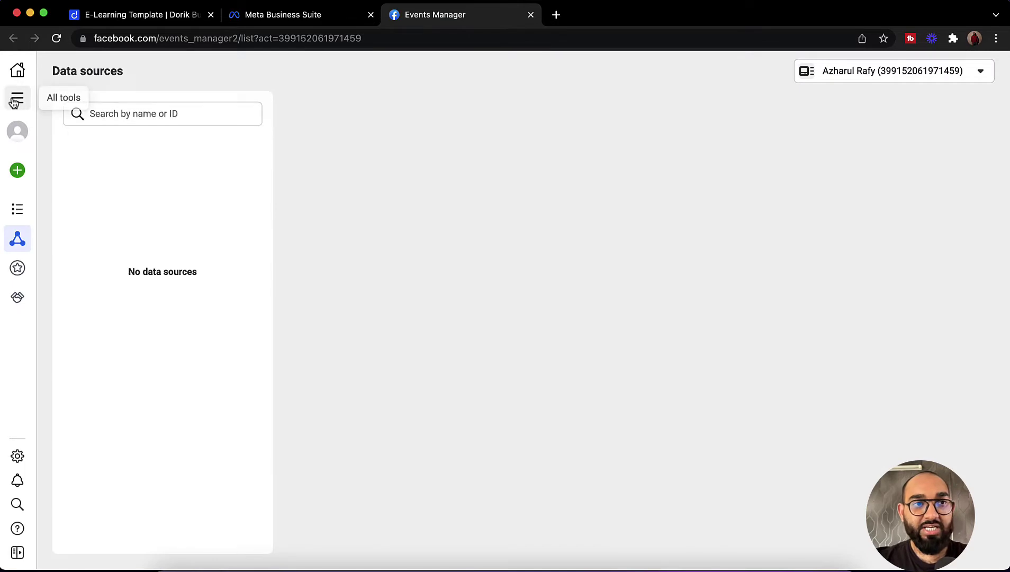
pyautogui.click(17, 99)
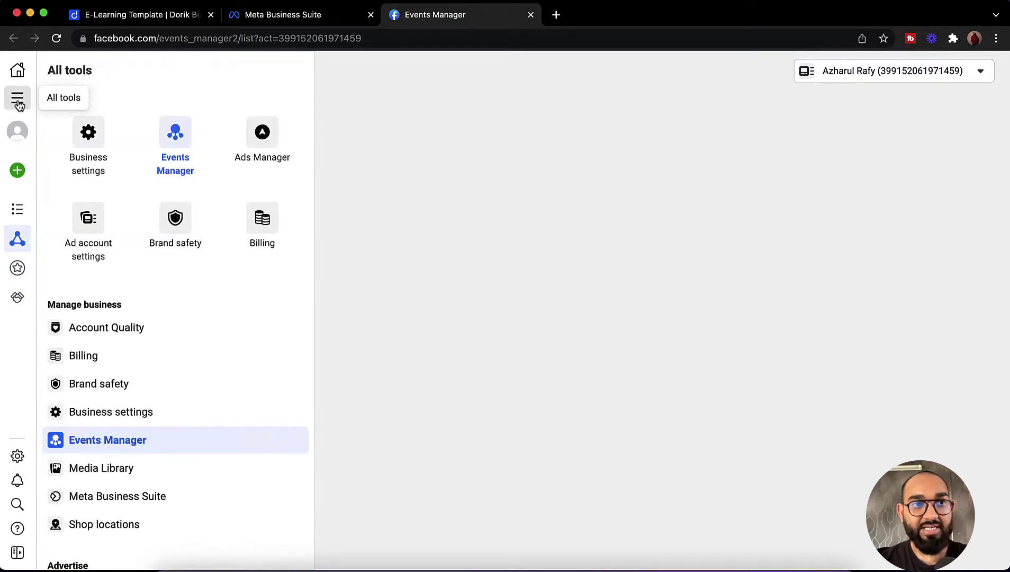
# - Open Business settings > Brand safety > Domains and start adding a domain
pyautogui.click(93, 147)
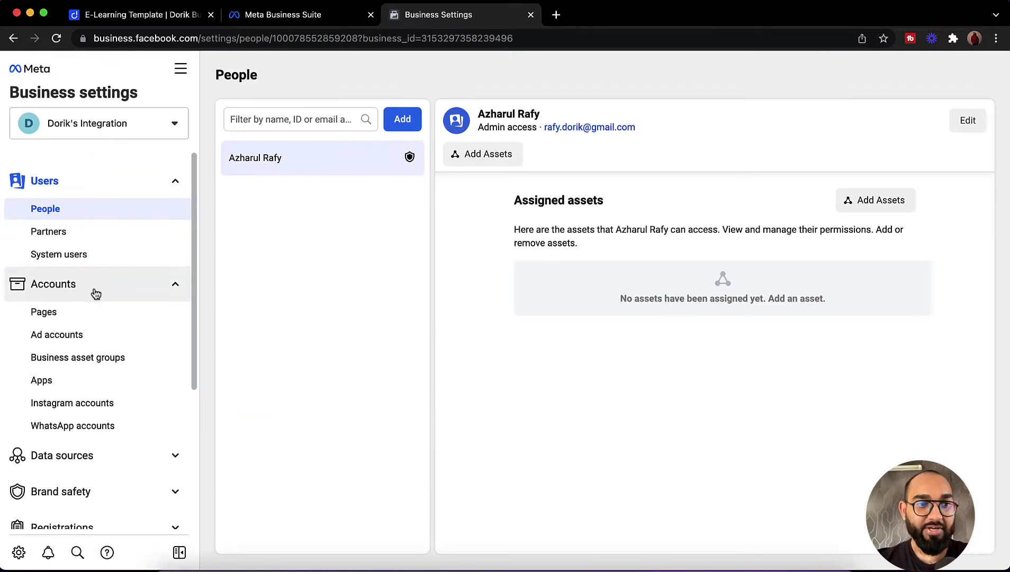
pyautogui.scroll(-3, 96, 291)
pyautogui.scroll(-1, 96, 293)
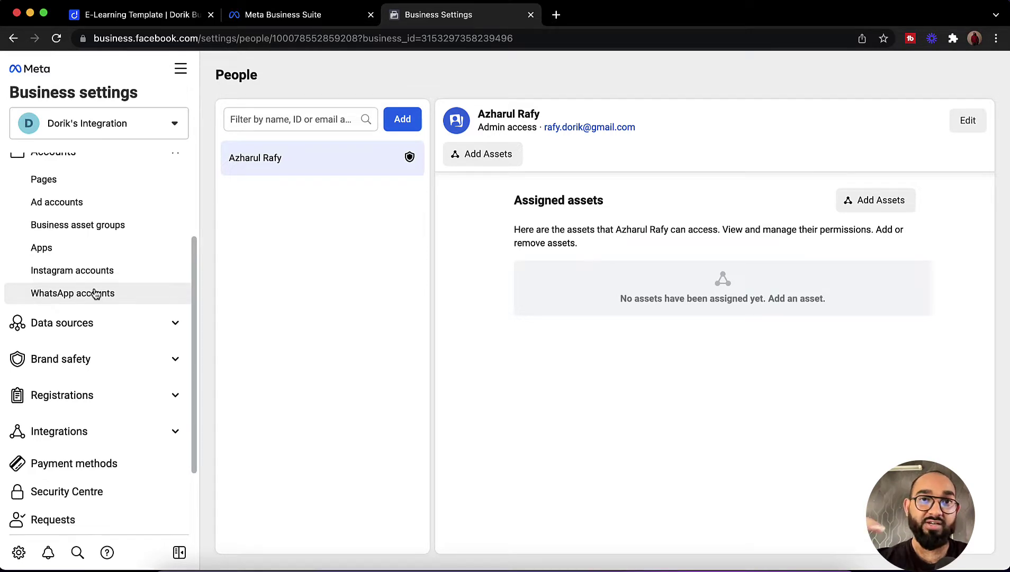
pyautogui.click(51, 372)
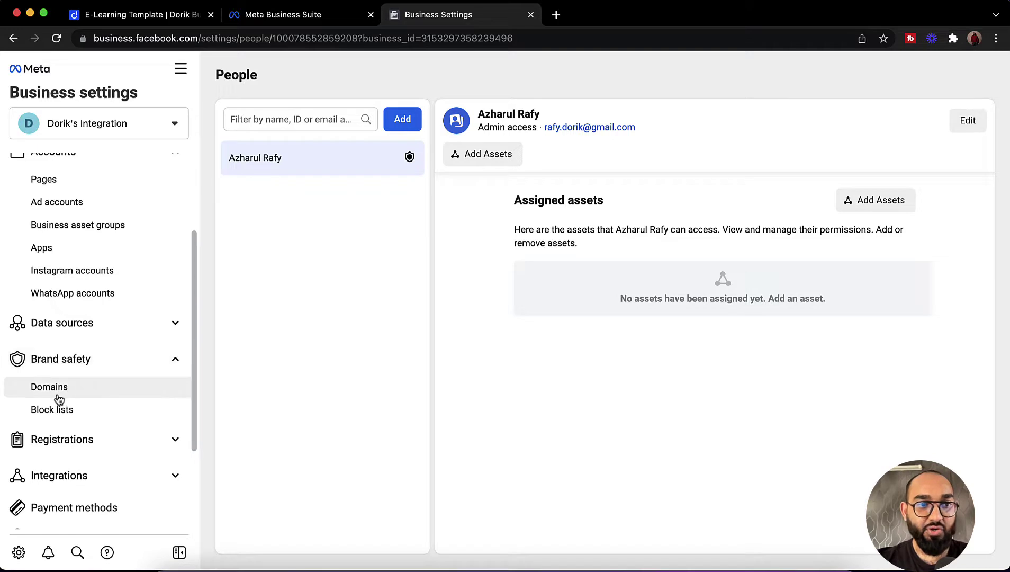
pyautogui.click(97, 391)
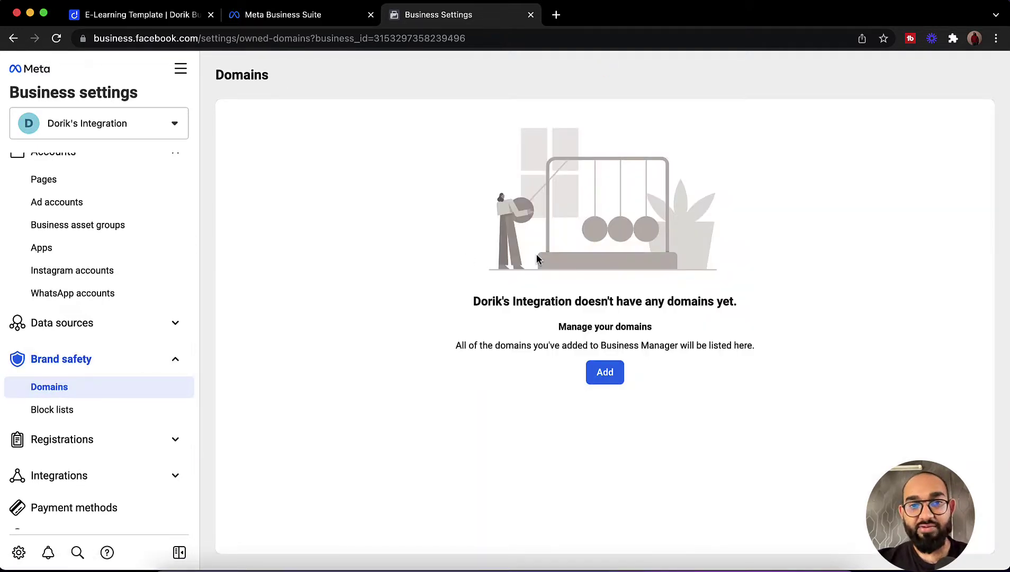
pyautogui.click(617, 373)
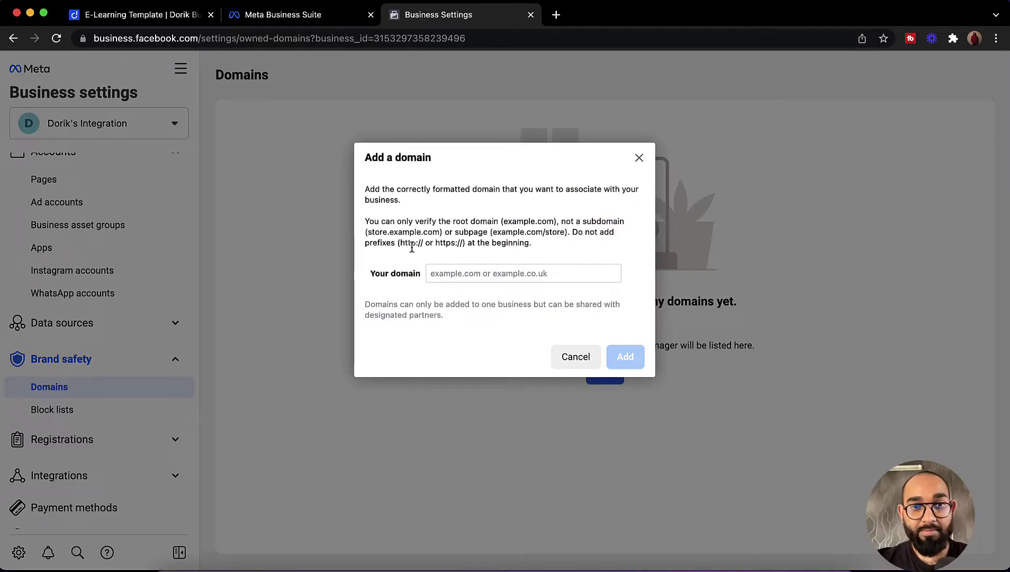
# - Open the live Dorik site from the builder and copy its web address
pyautogui.moveTo(399, 243); pyautogui.dragTo(460, 244)
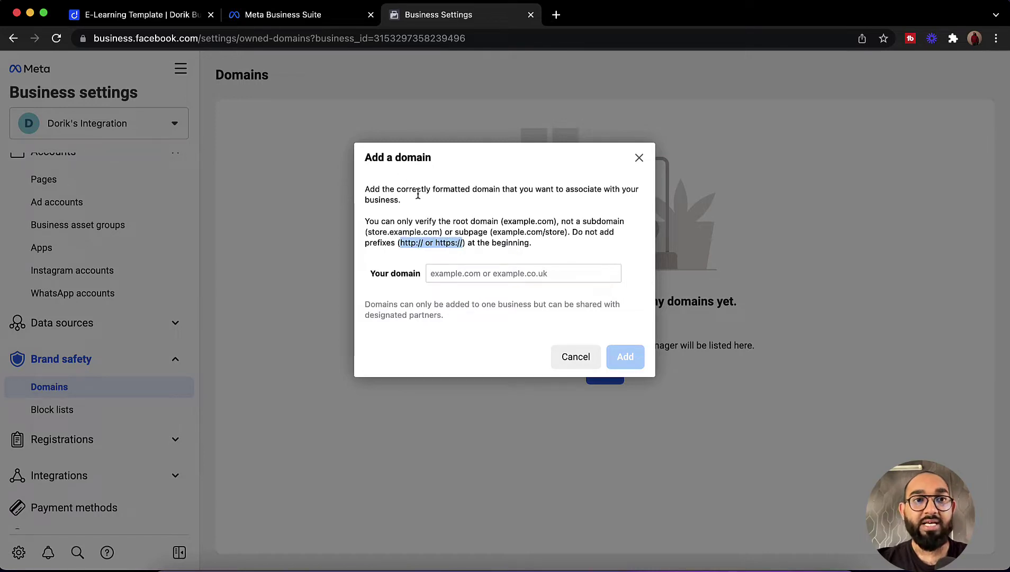
pyautogui.click(163, 20)
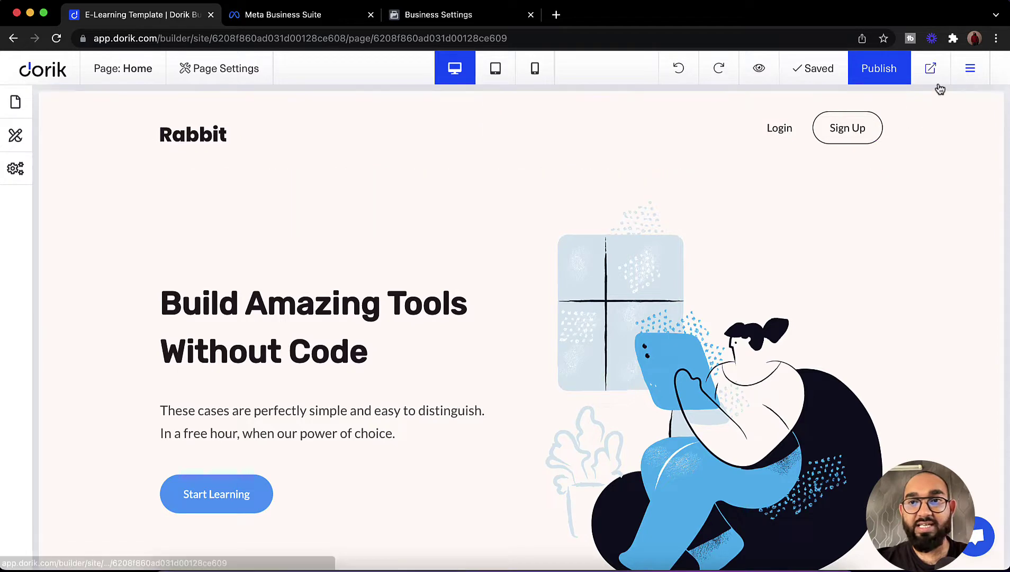
pyautogui.click(930, 69)
pyautogui.click(221, 40)
pyautogui.press('super+c')
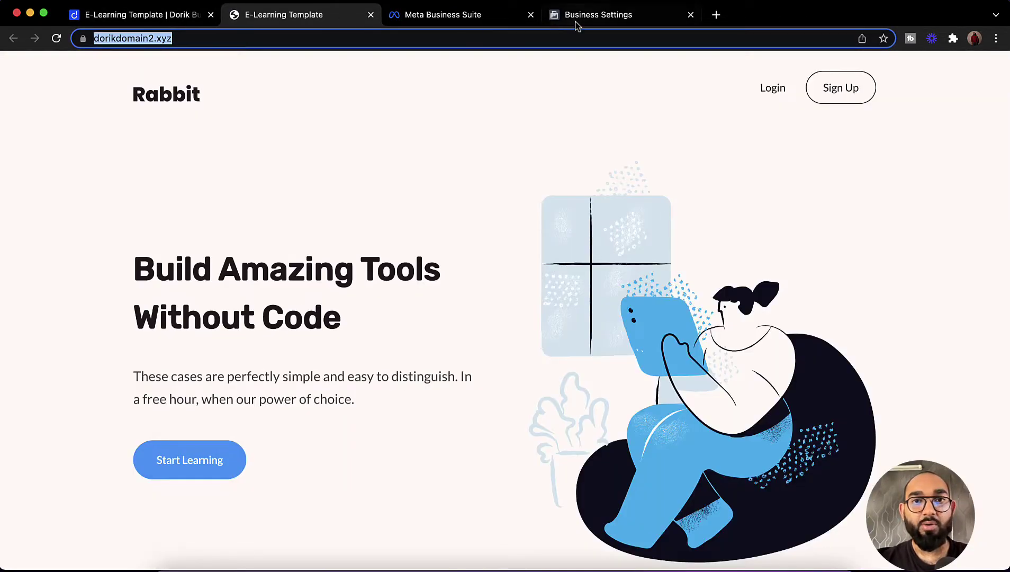
pyautogui.click(585, 19)
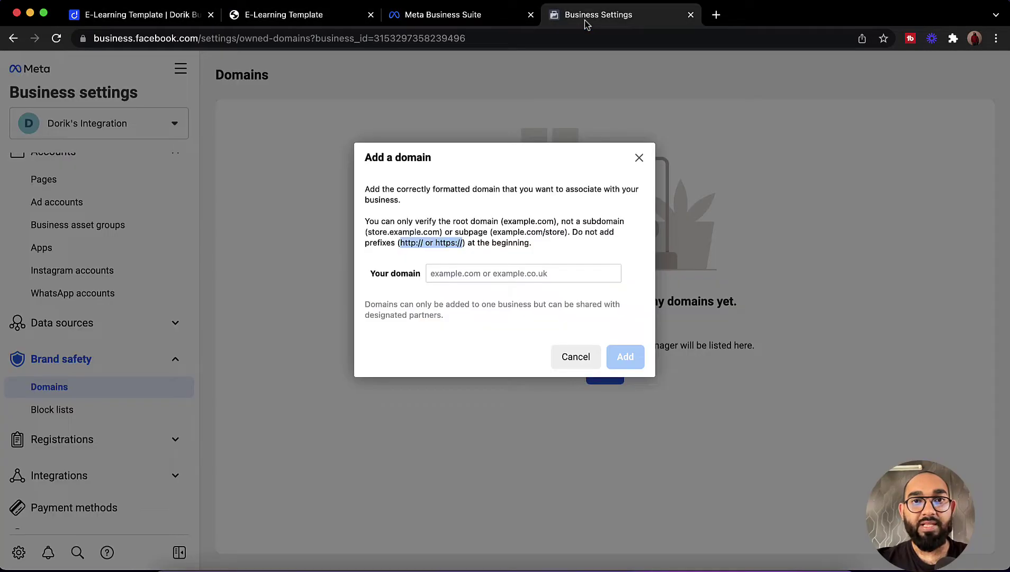
pyautogui.click(474, 274)
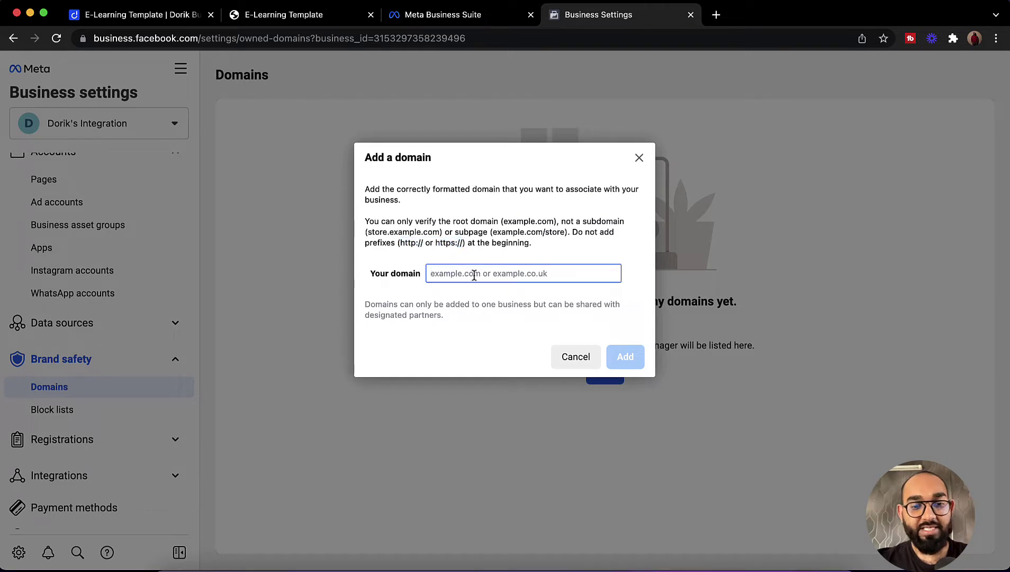
pyautogui.press('super+v')
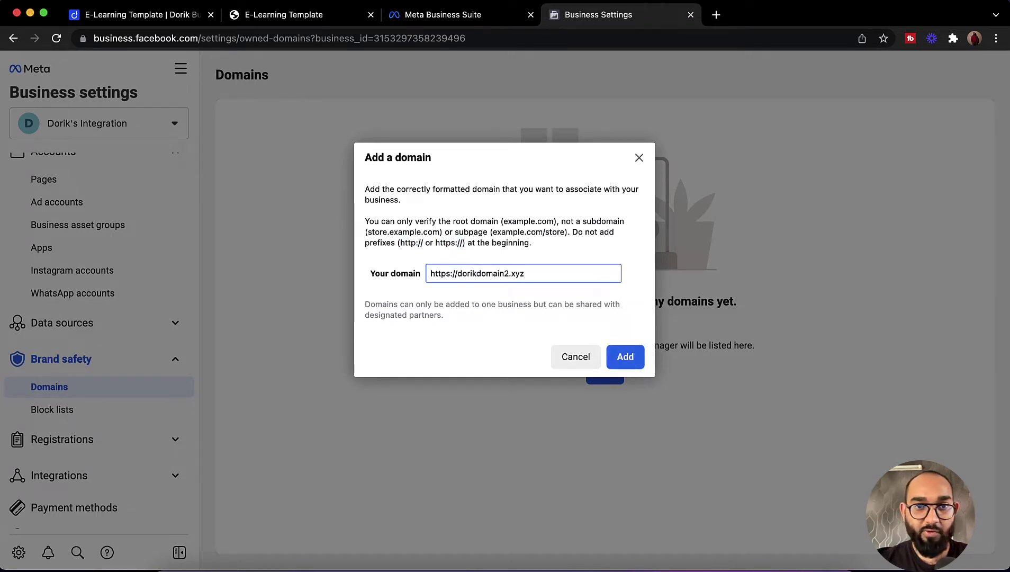
pyautogui.moveTo(458, 274); pyautogui.dragTo(427, 276)
pyautogui.press('BackSpace')
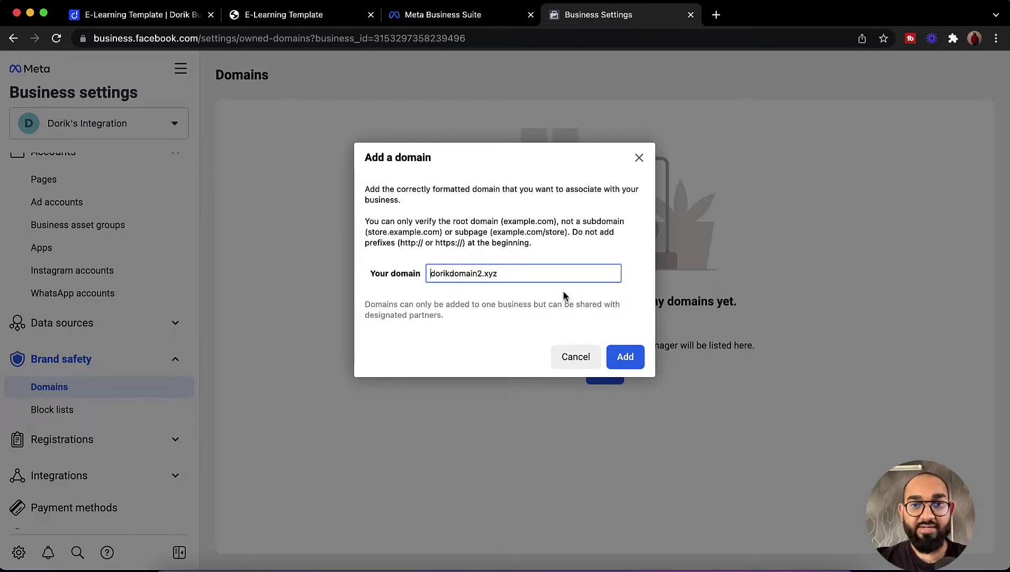
pyautogui.click(625, 357)
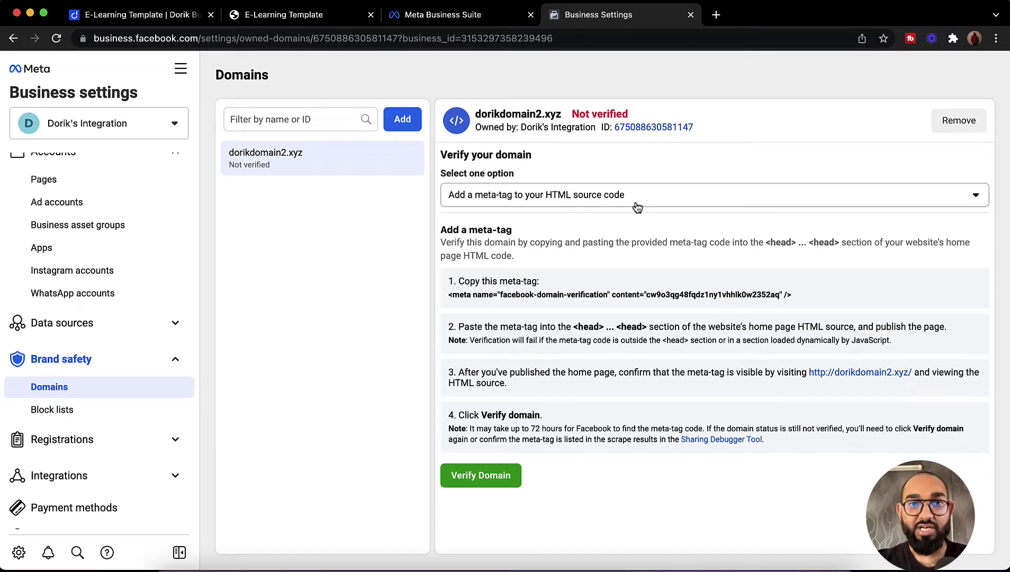
# - Keep 'Add a meta-tag to your HTML source code' as the method and copy the meta-tag
pyautogui.click(624, 202)
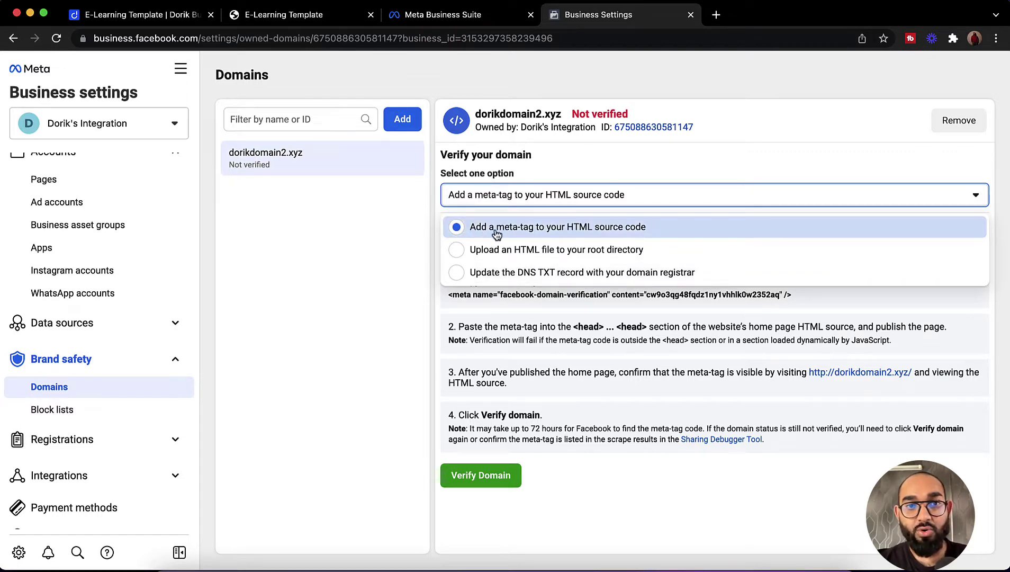
pyautogui.click(599, 228)
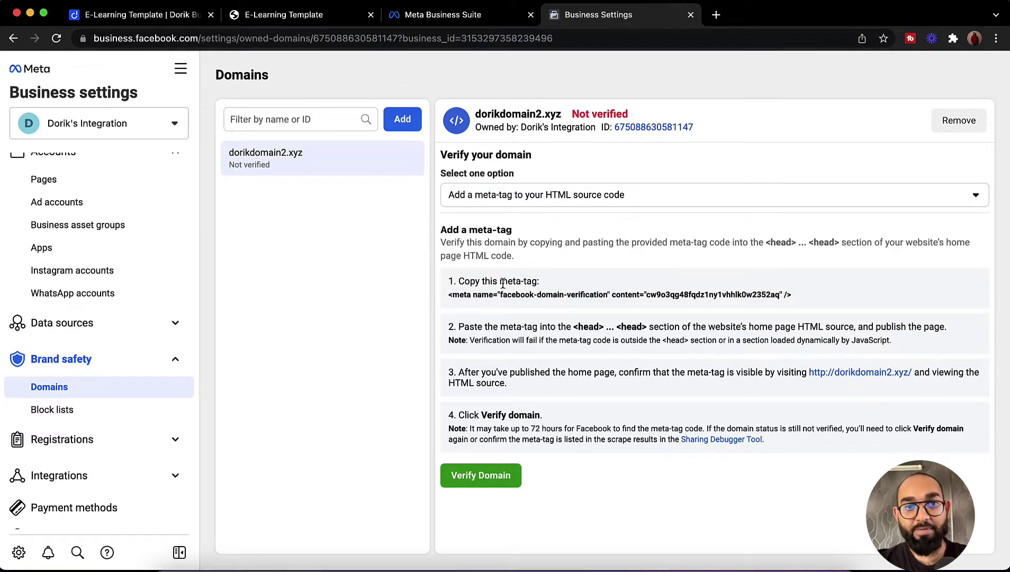
pyautogui.click(566, 298)
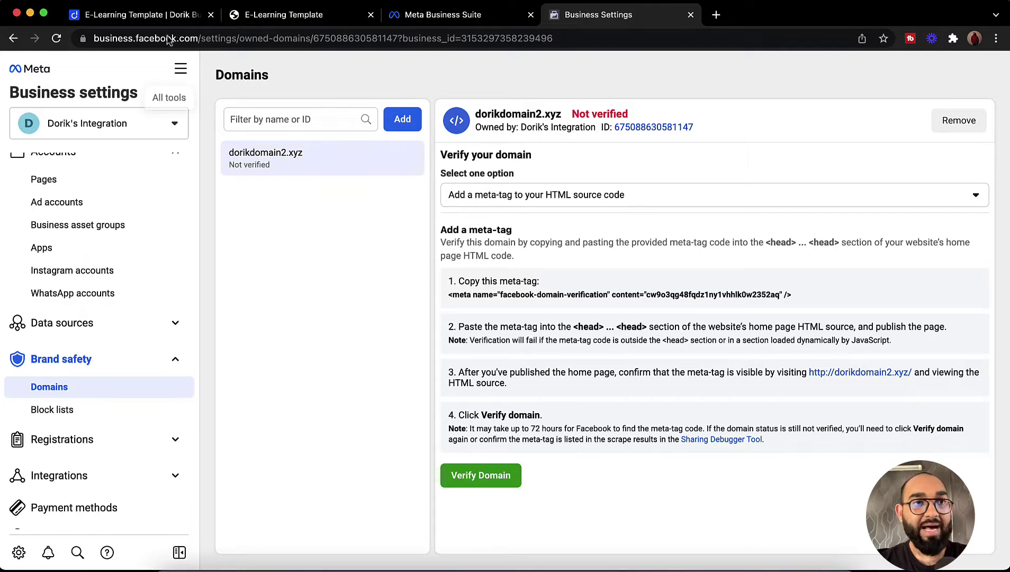
# - Paste the verification meta-tag into the Dorik site's header code settings
pyautogui.click(162, 20)
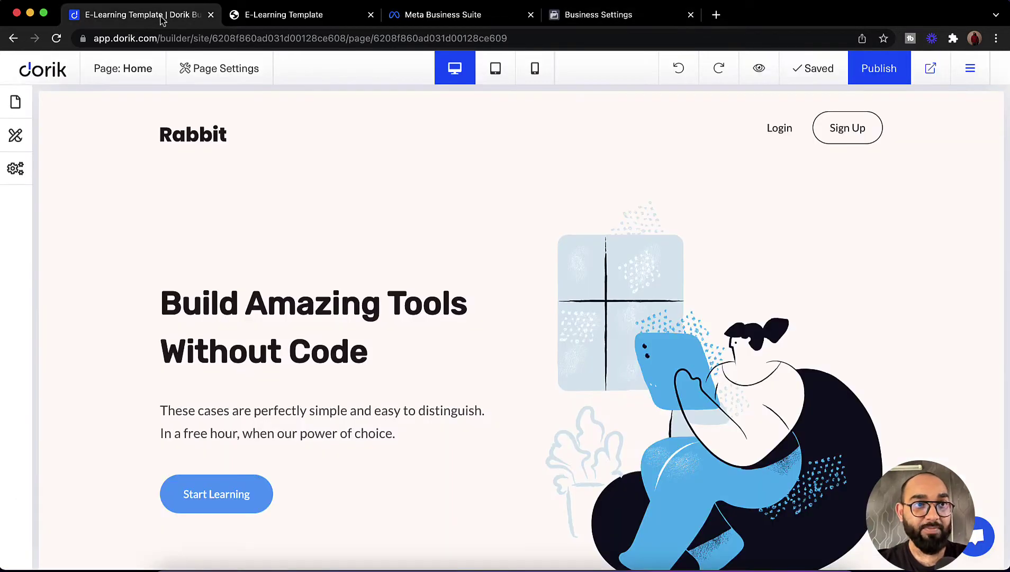
pyautogui.click(16, 169)
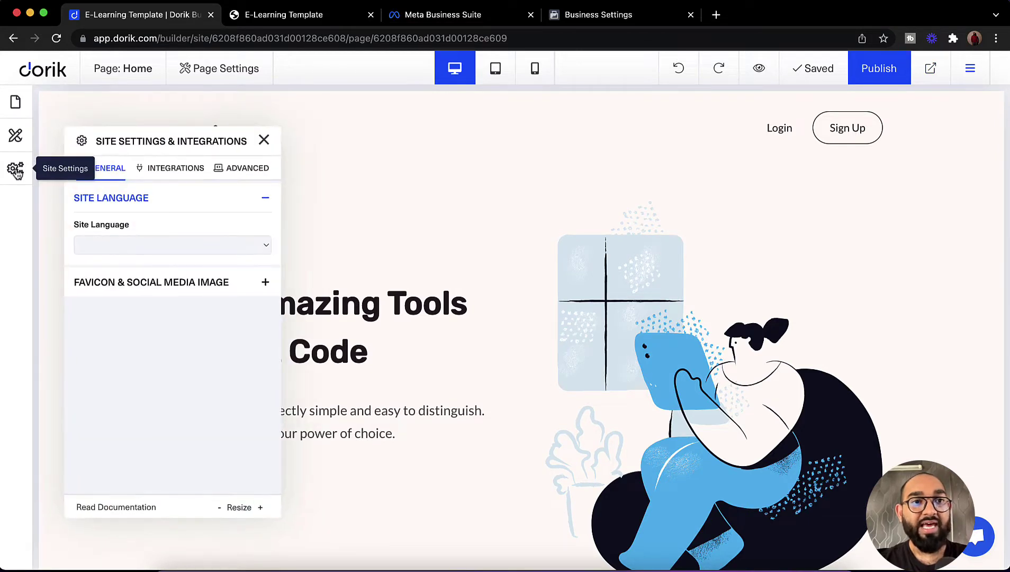
pyautogui.click(243, 173)
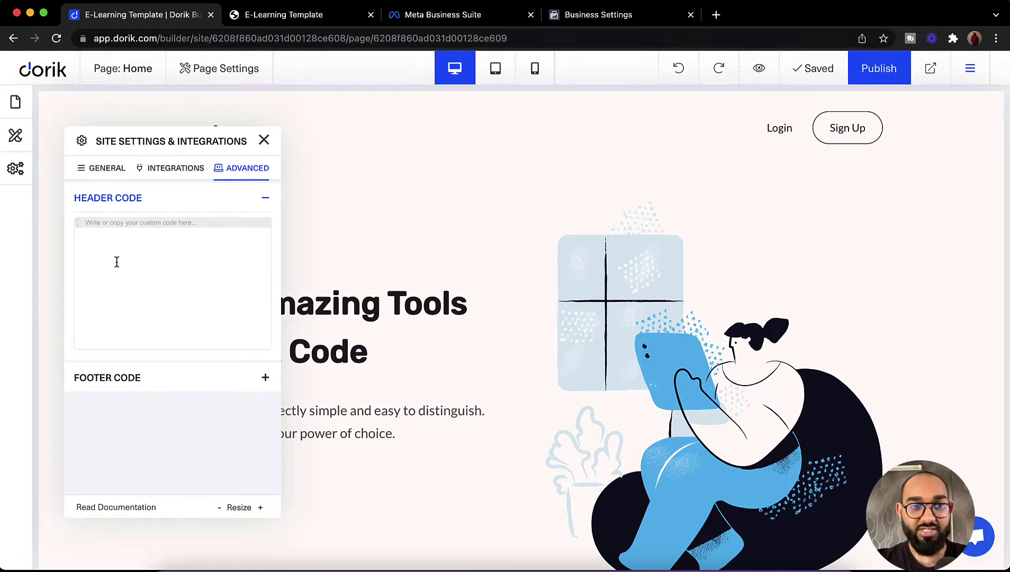
pyautogui.rightClick(108, 242)
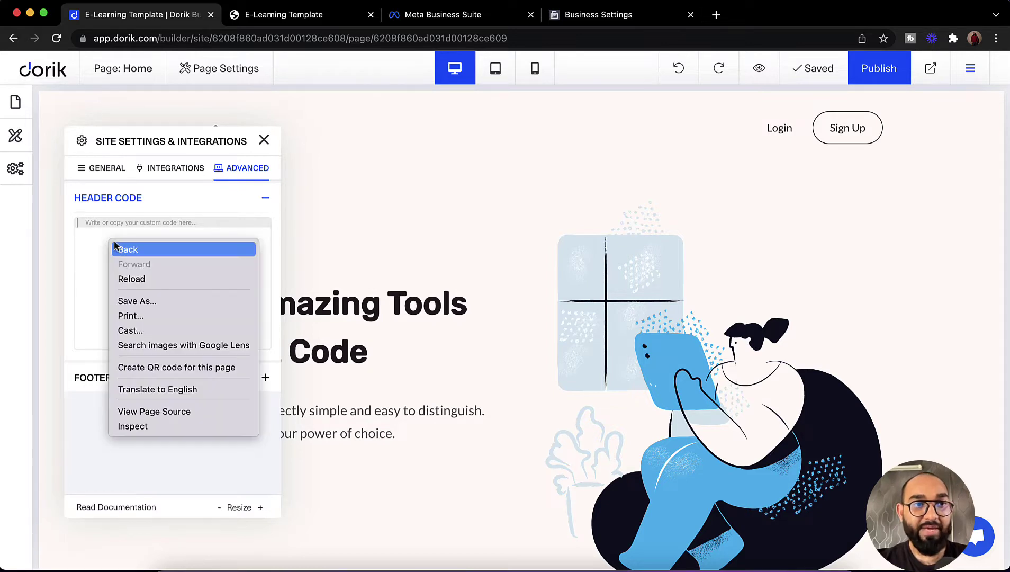
pyautogui.click(85, 257)
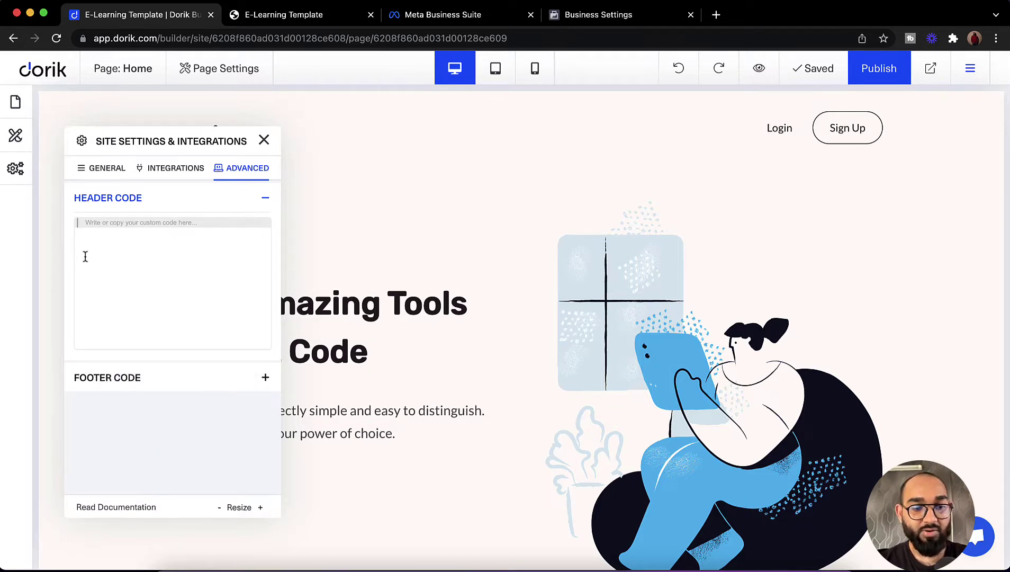
pyautogui.press('super+v')
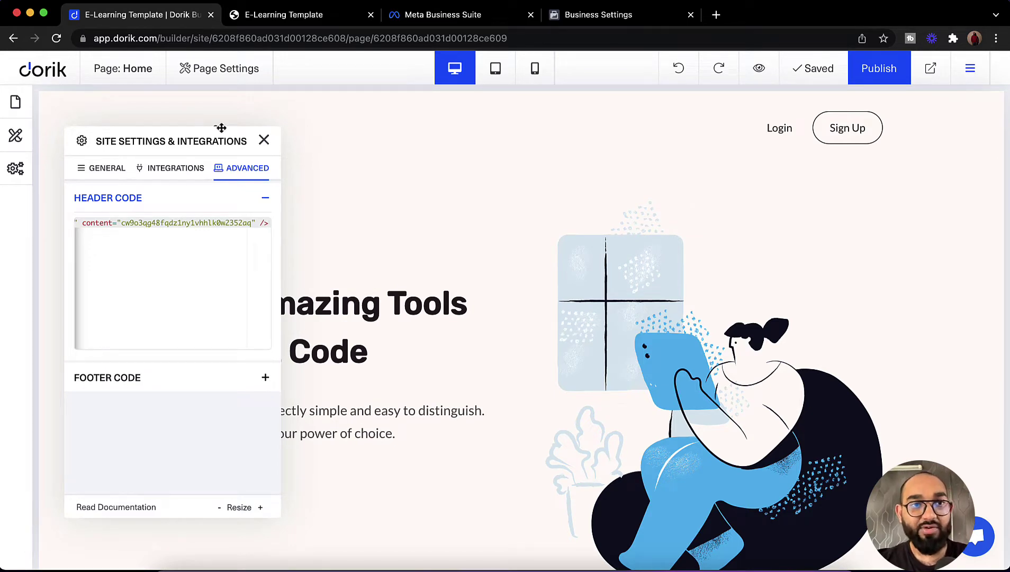
# - Publish the Dorik site and return to the Business Settings domain page
pyautogui.click(264, 139)
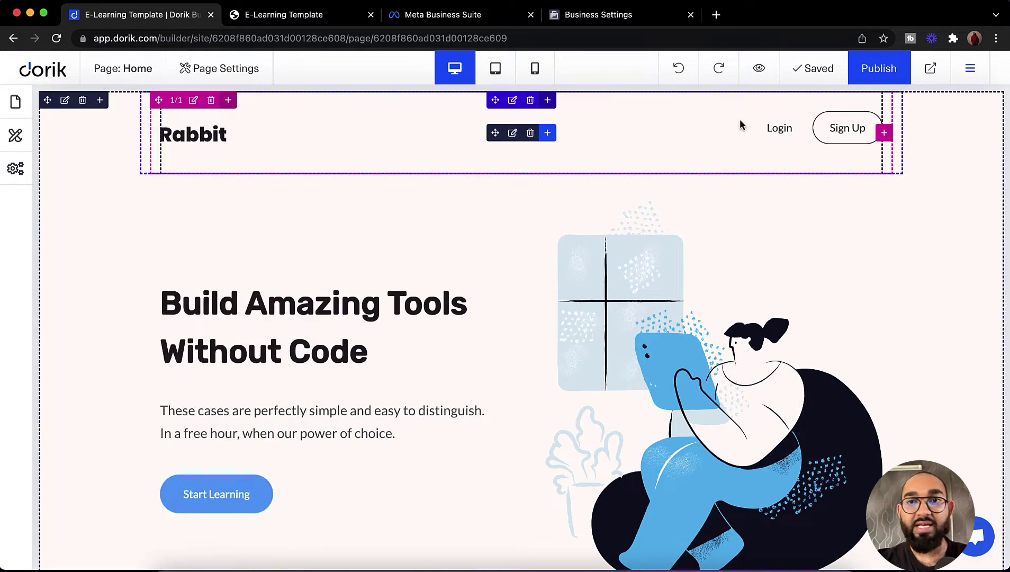
pyautogui.click(877, 77)
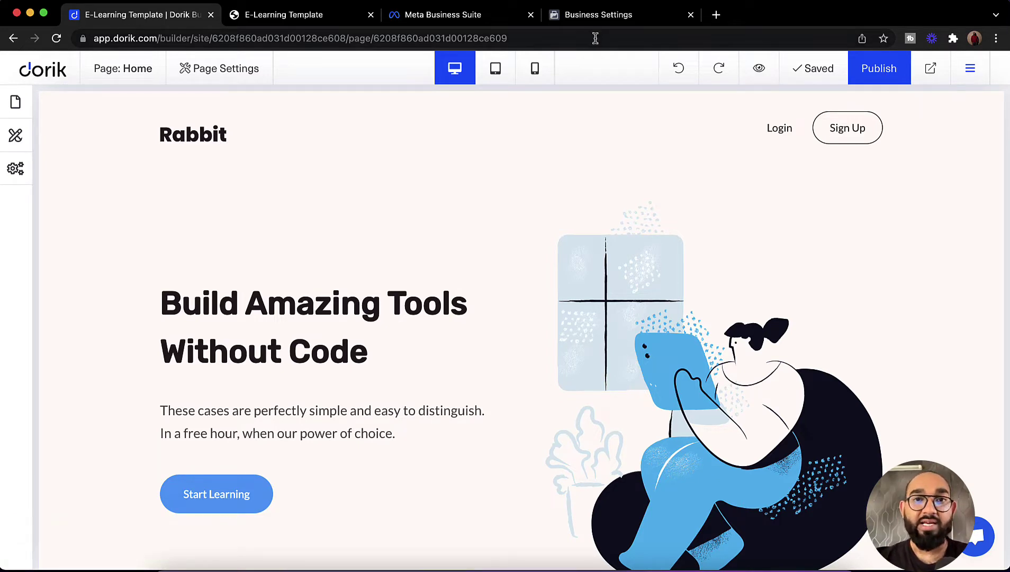
pyautogui.click(597, 21)
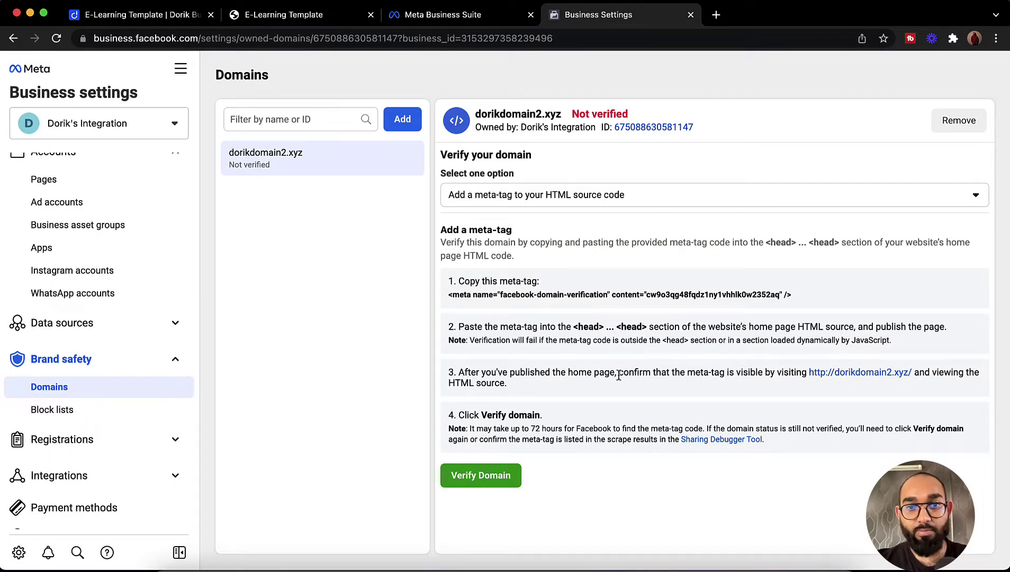
# - Find the facebook-domain-verification meta tag in the live dorikdomain2.xyz page source, then close the source
pyautogui.click(887, 374)
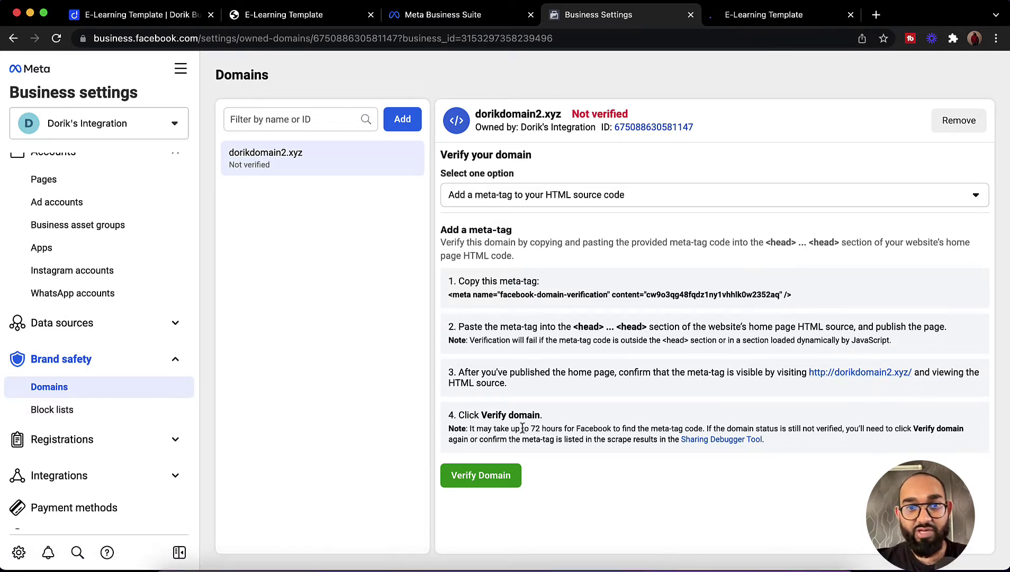
pyautogui.click(750, 15)
pyautogui.rightClick(526, 74)
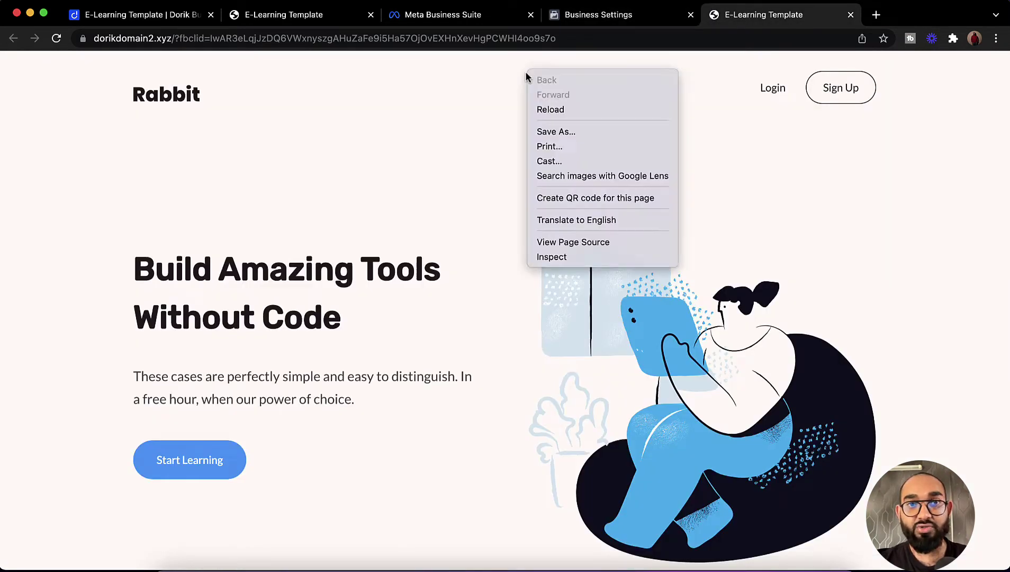
pyautogui.click(539, 242)
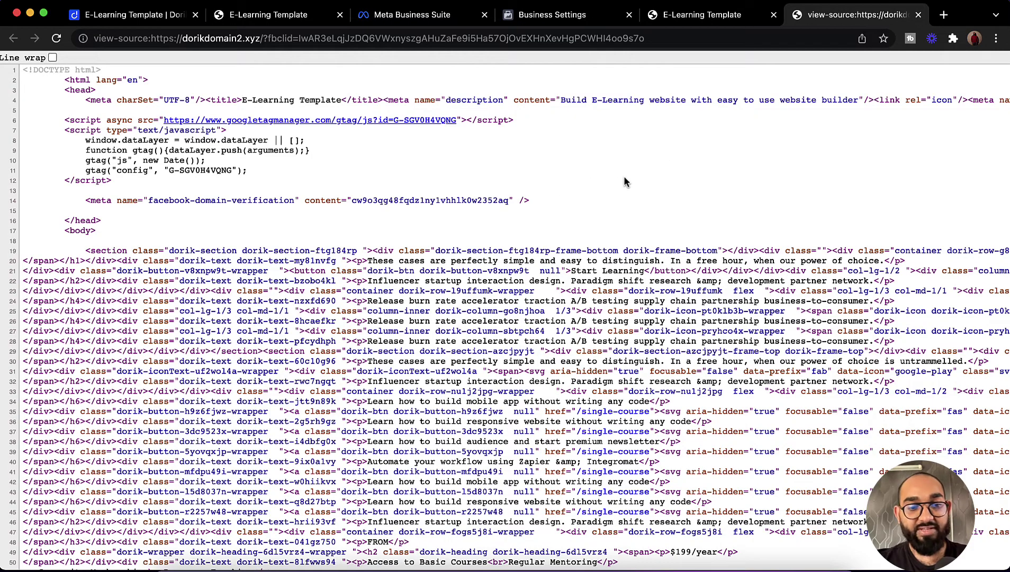
pyautogui.press('super+f')
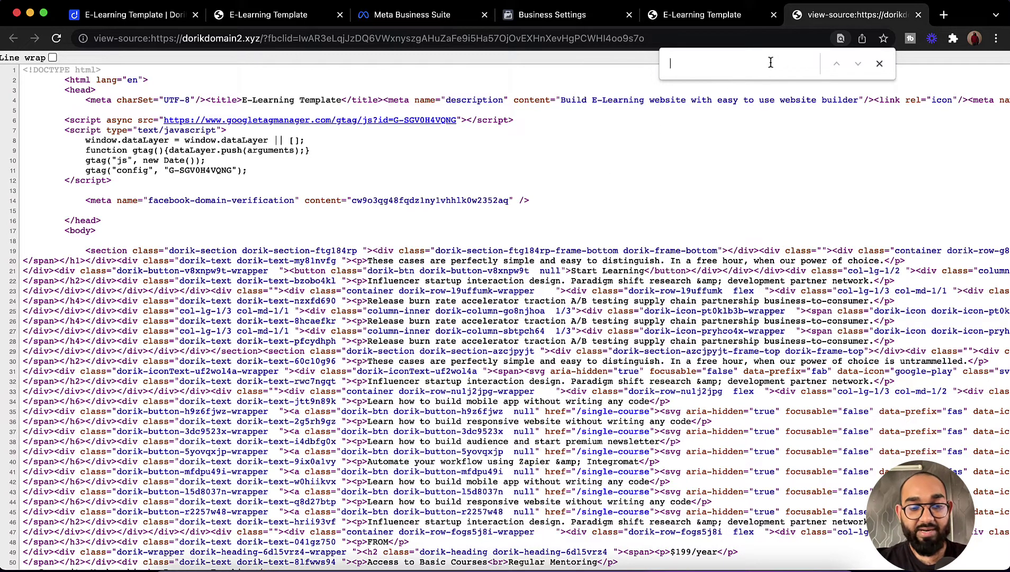
pyautogui.press('super+v')
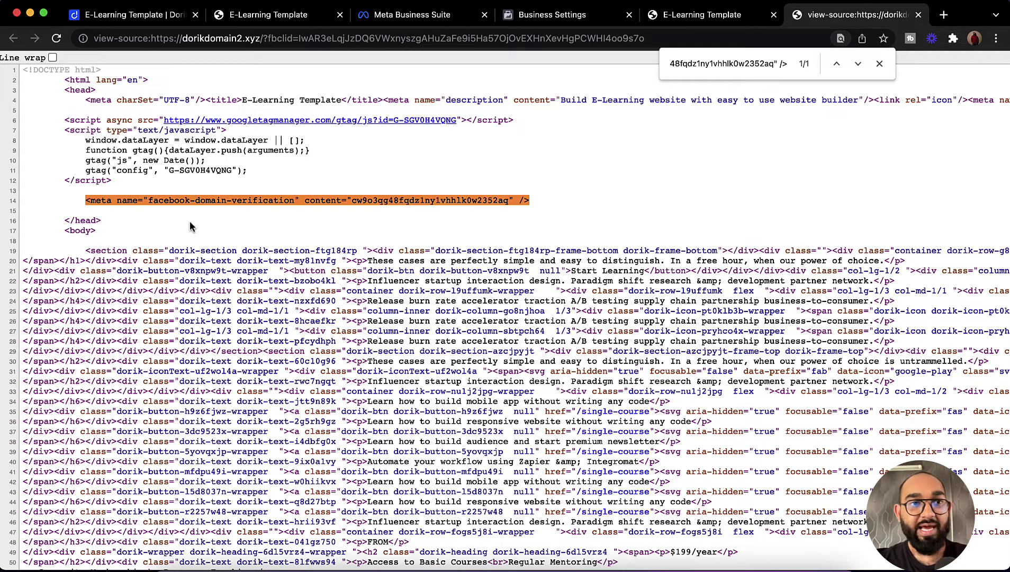
pyautogui.moveTo(86, 202); pyautogui.dragTo(523, 198)
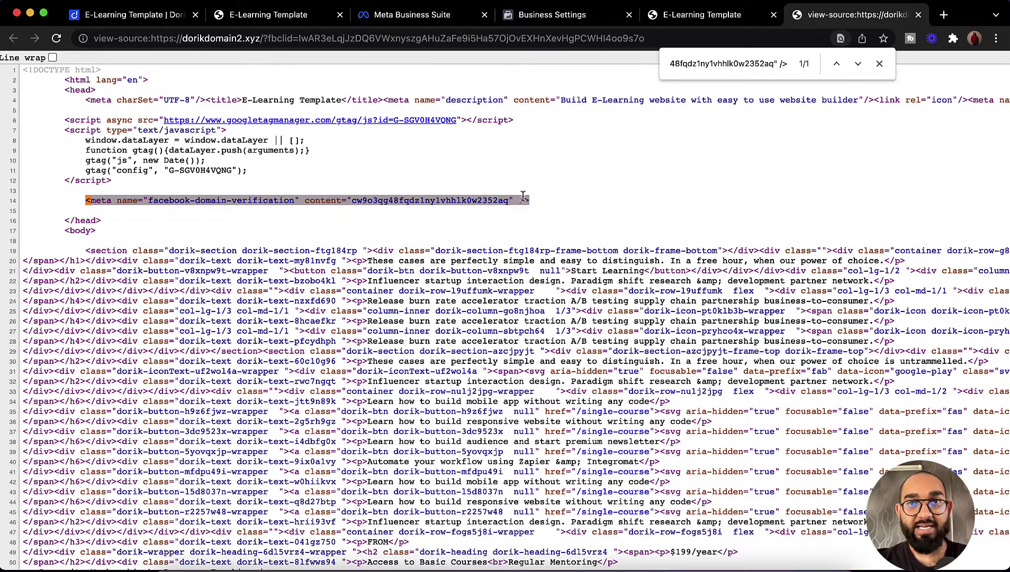
pyautogui.click(918, 15)
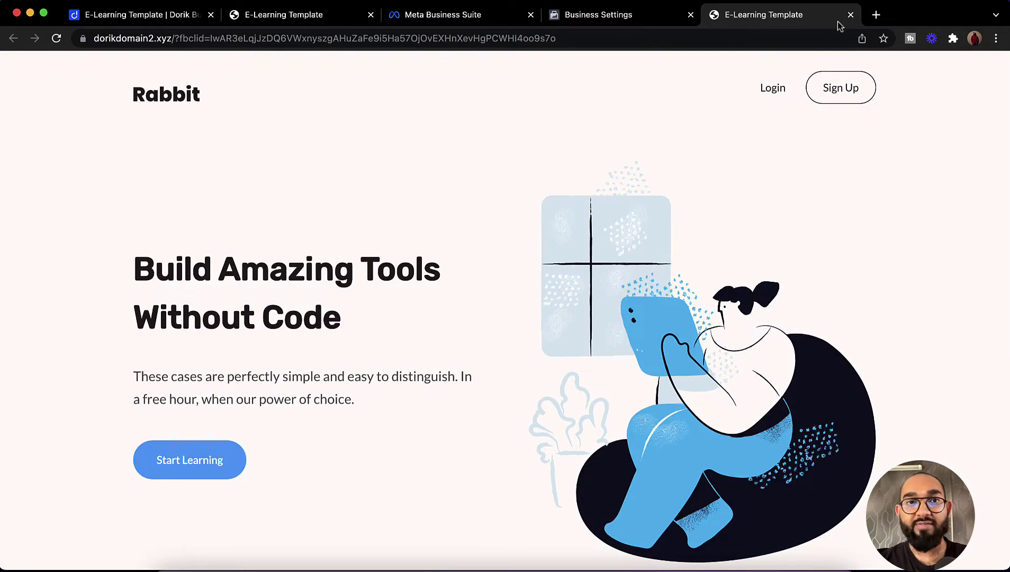
# - Verify dorikdomain2.xyz and dismiss the success dialog with Done
pyautogui.click(643, 23)
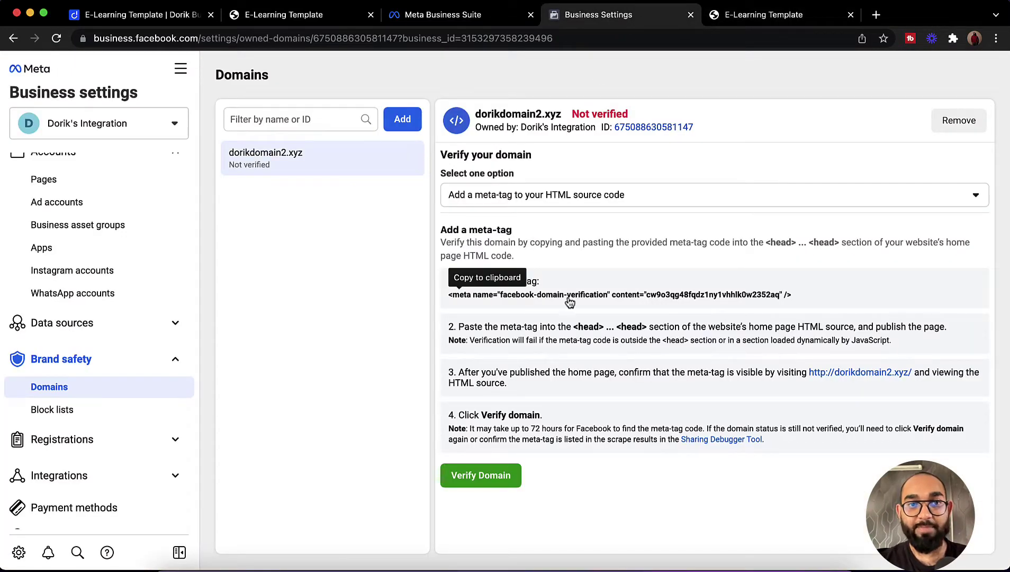
pyautogui.click(484, 484)
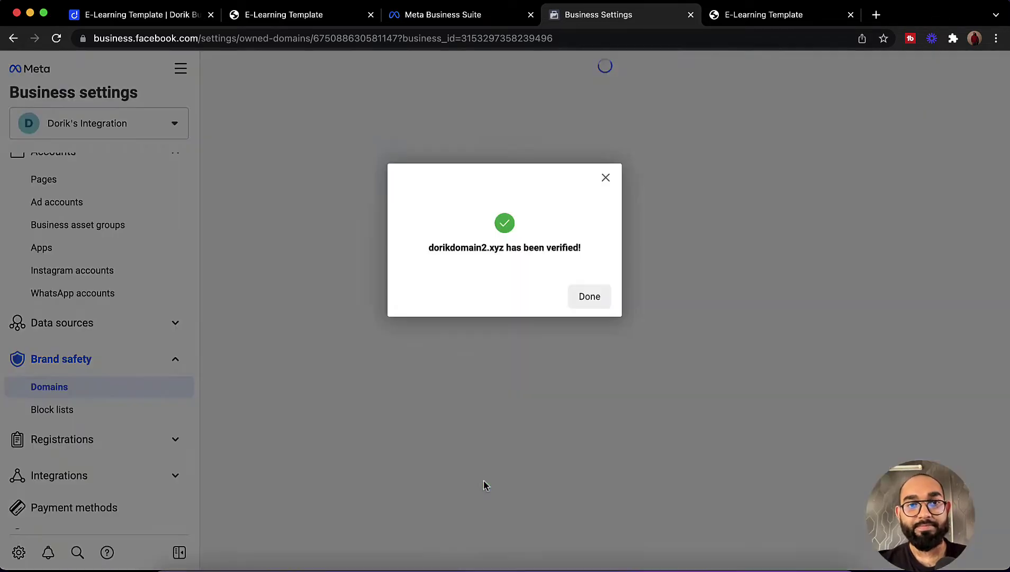
pyautogui.doubleClick(497, 248)
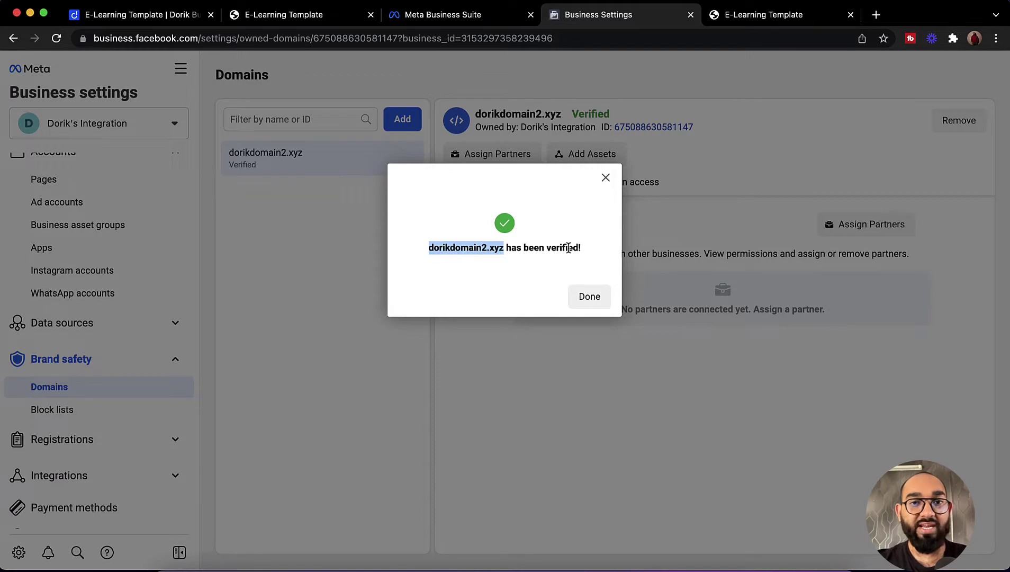
pyautogui.click(599, 302)
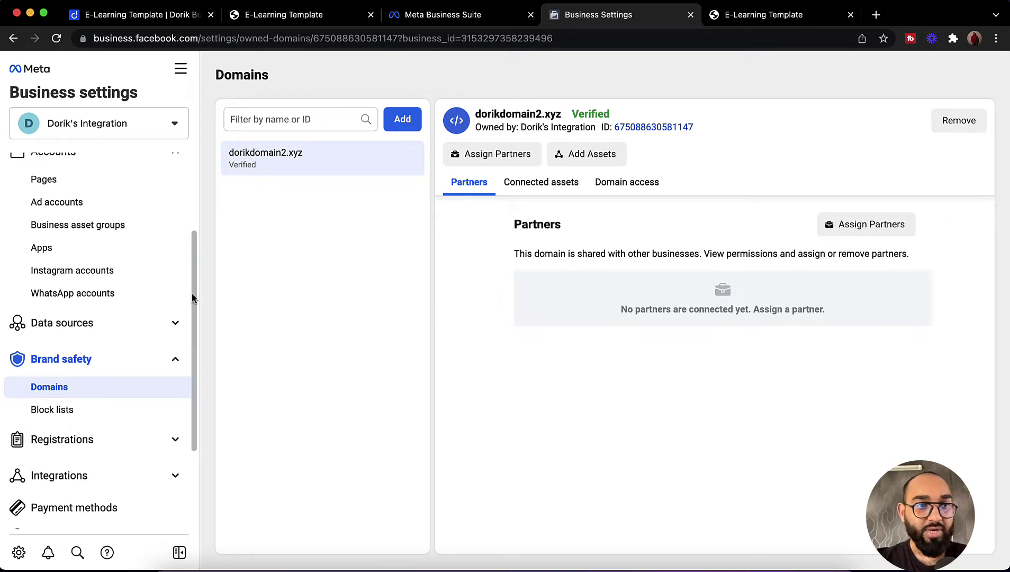
# - Add a new pixel under Data sources > Pixels, naming it 'Dorik Test Pixel'
pyautogui.click(100, 331)
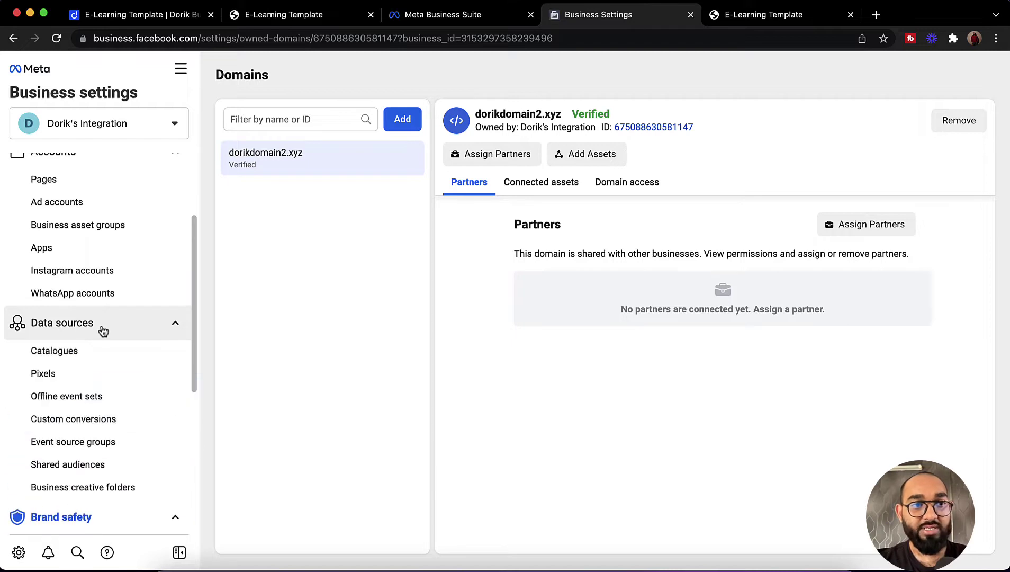
pyautogui.click(65, 379)
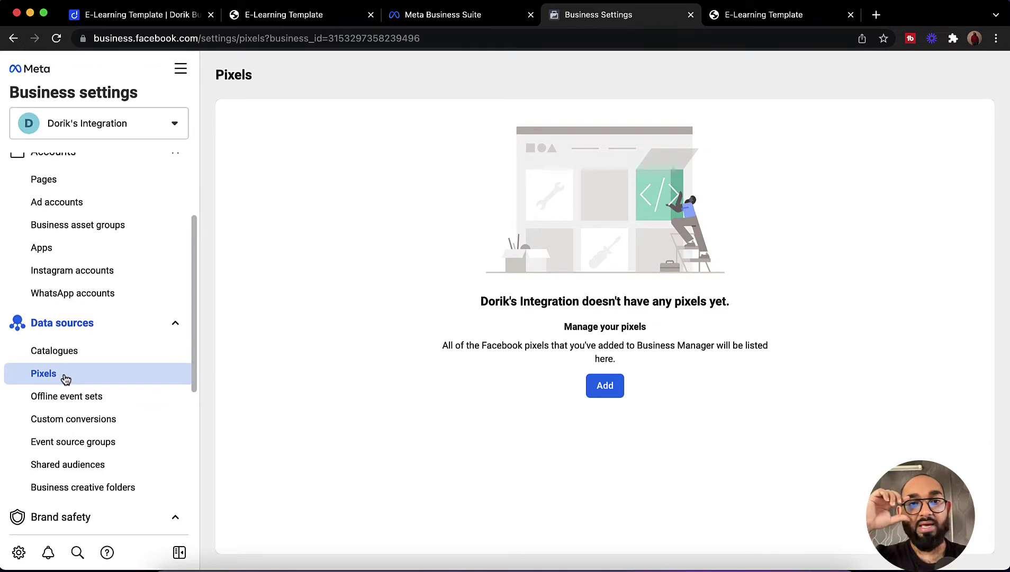
pyautogui.click(596, 386)
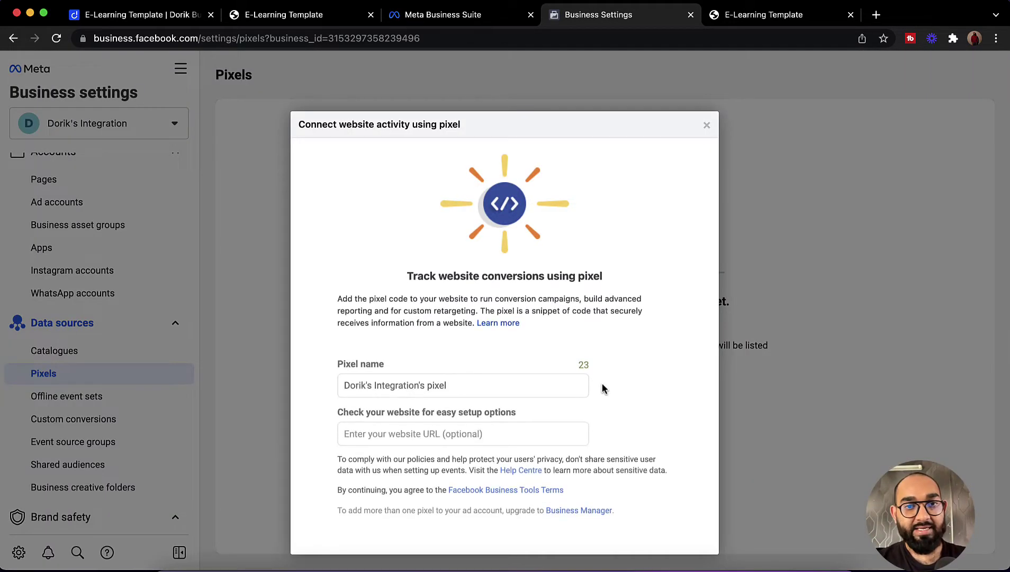
pyautogui.moveTo(457, 374); pyautogui.dragTo(344, 373)
pyautogui.click(345, 374)
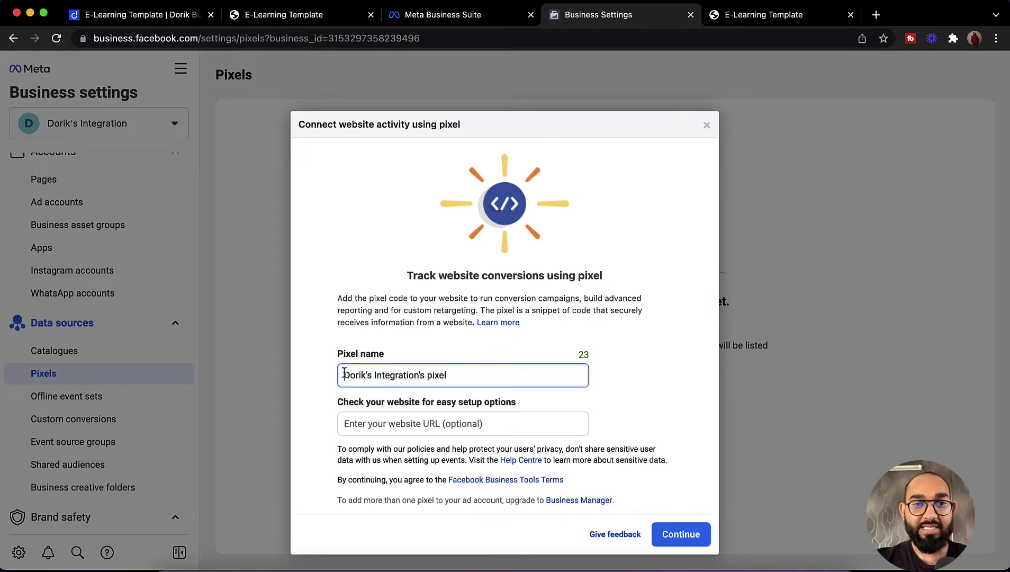
pyautogui.press('super+a')
pyautogui.write('Dorik ')
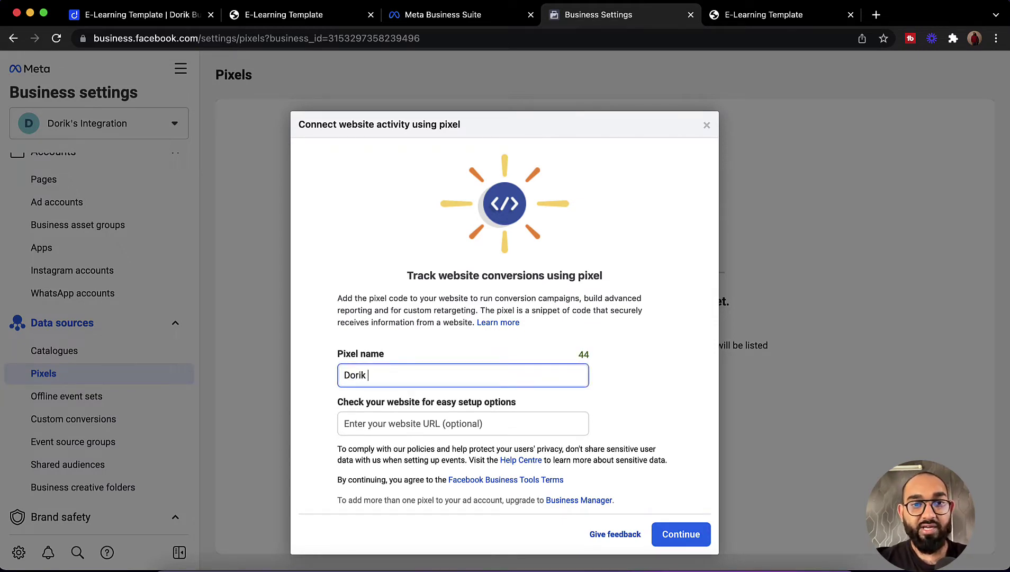
pyautogui.write('Test Pixe')
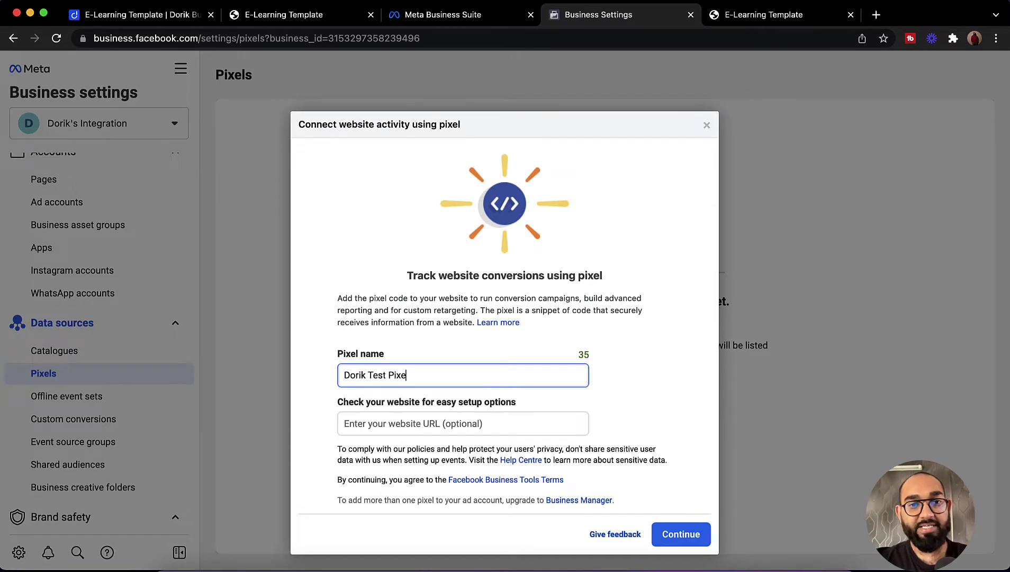
pyautogui.write('l')
pyautogui.click(378, 433)
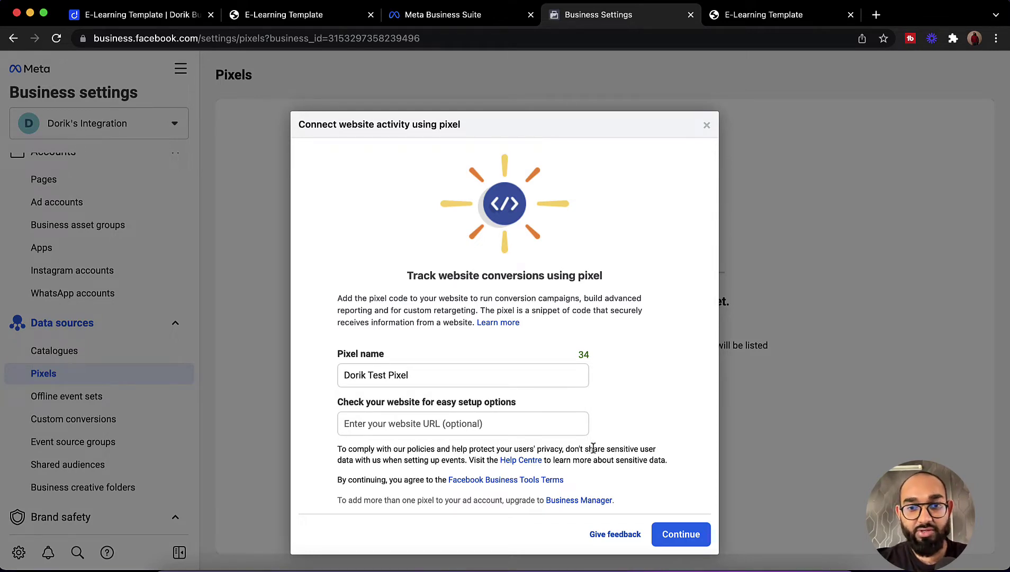
pyautogui.click(695, 534)
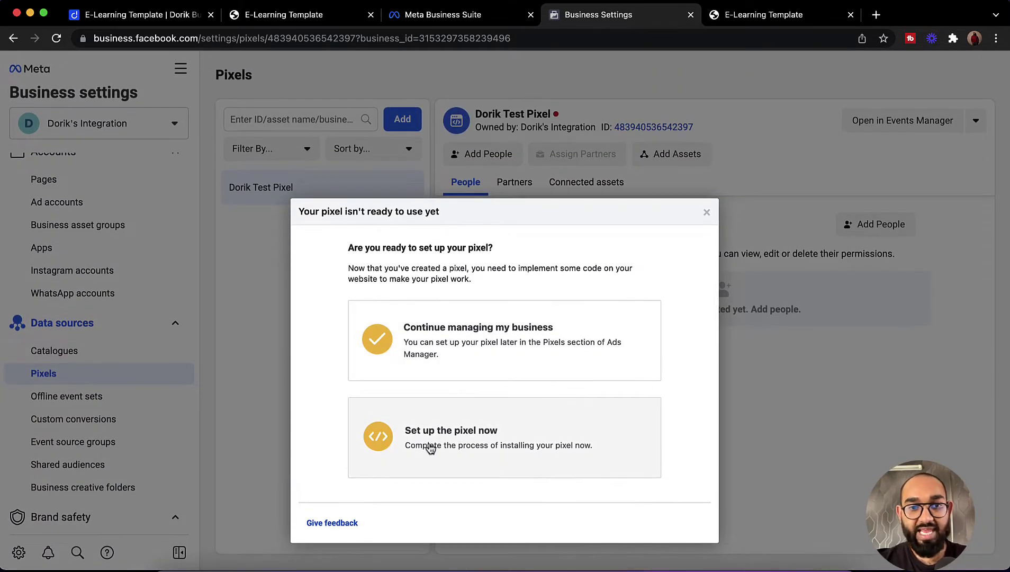
# - Copy Dorik Test Pixel's base code using the manual installation option, then go back to Dorik
pyautogui.click(513, 435)
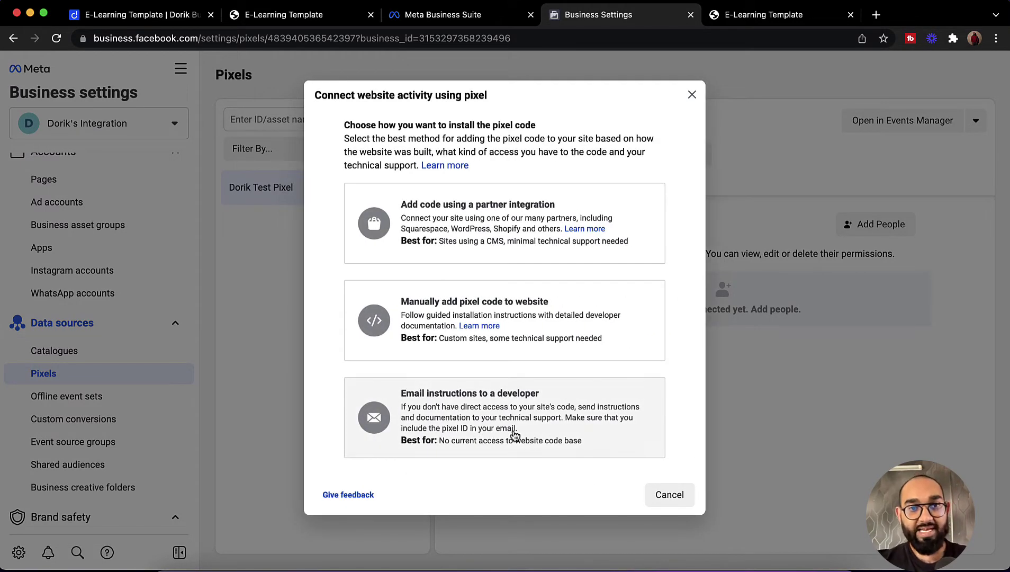
pyautogui.click(479, 306)
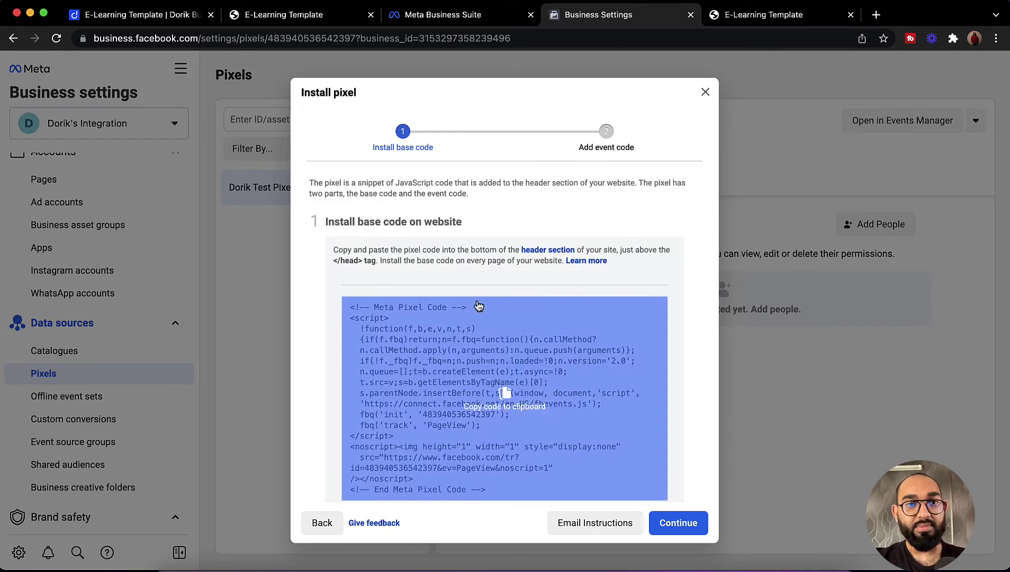
pyautogui.click(507, 402)
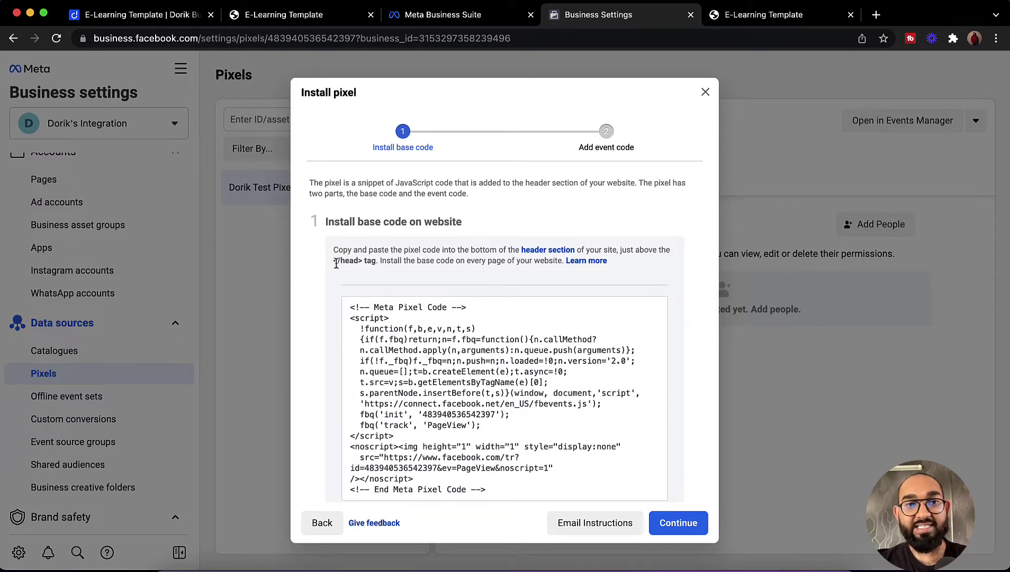
pyautogui.doubleClick(355, 263)
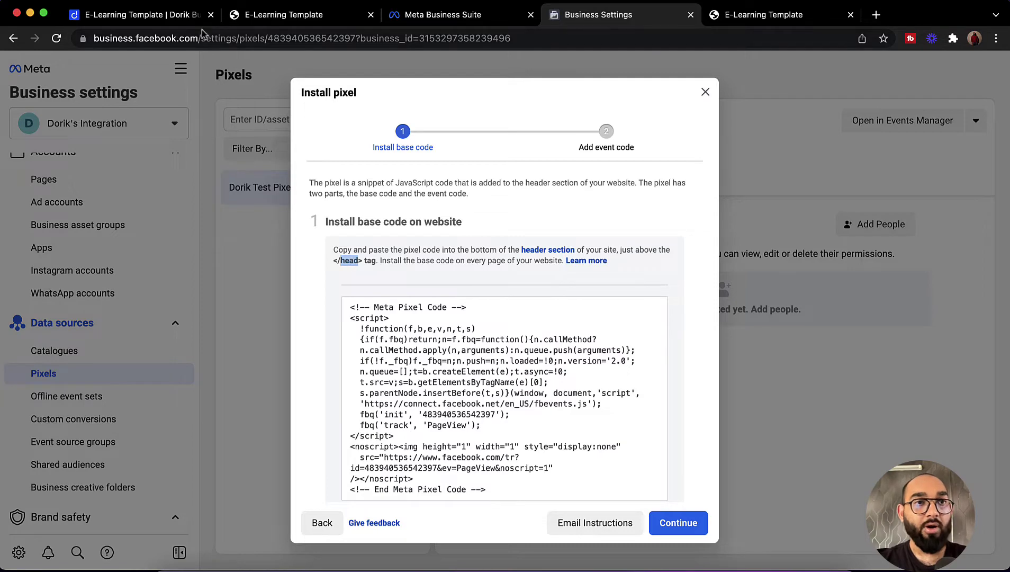
pyautogui.click(190, 19)
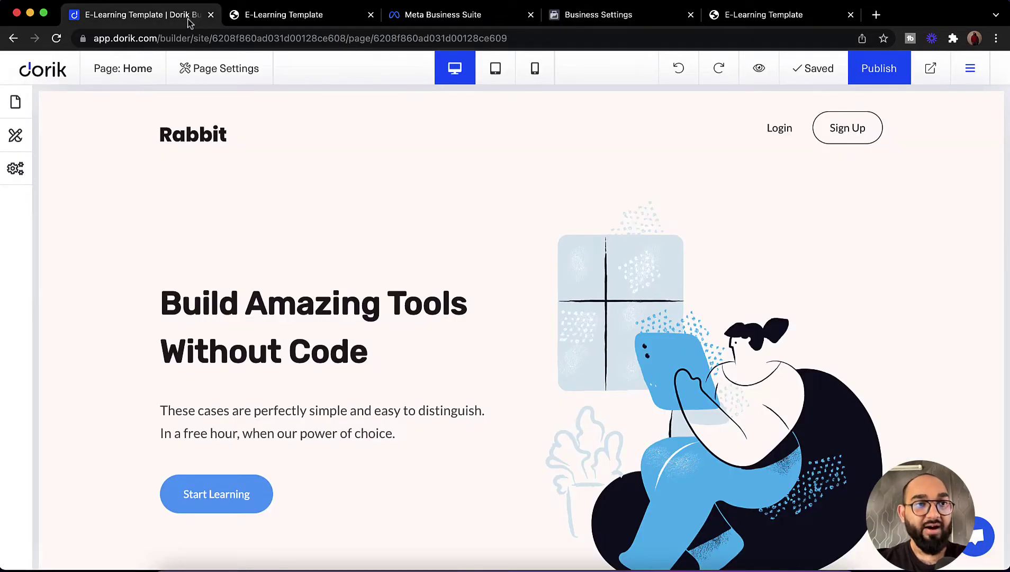
# - Paste the Meta Pixel base code into Dorik's header code on a new line after the meta tag
pyautogui.click(15, 170)
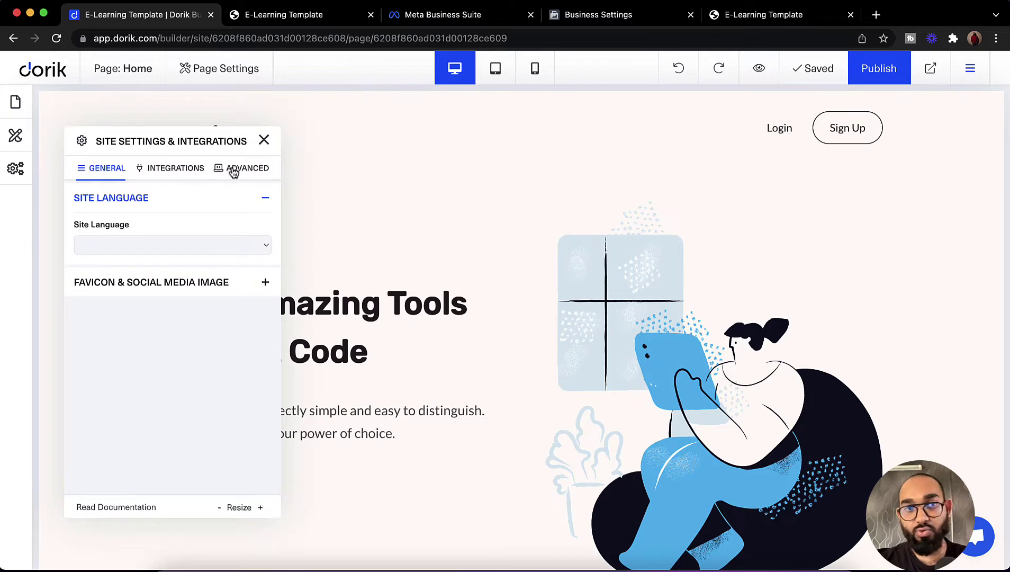
pyautogui.click(221, 172)
pyautogui.click(221, 243)
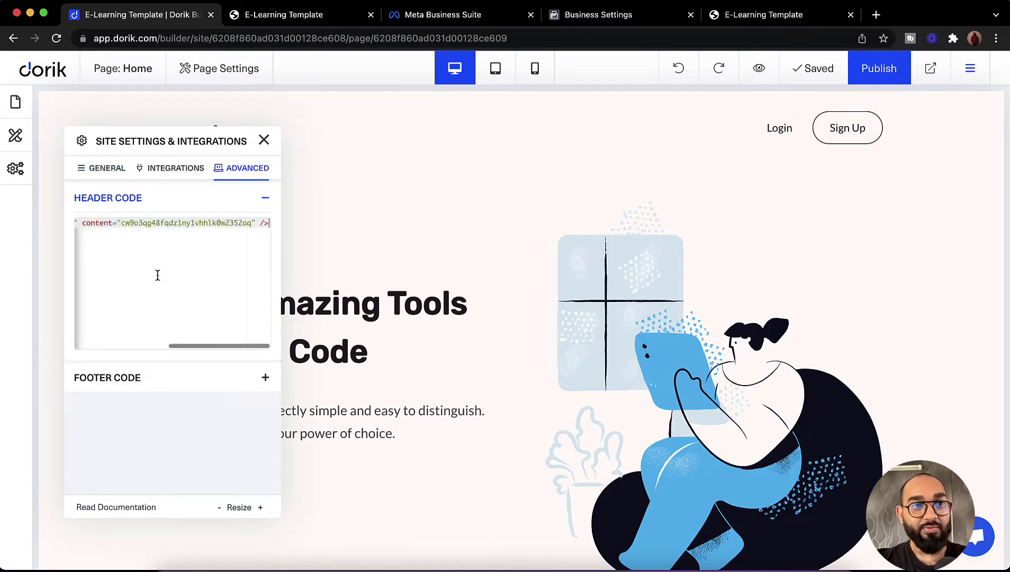
pyautogui.press('Return')
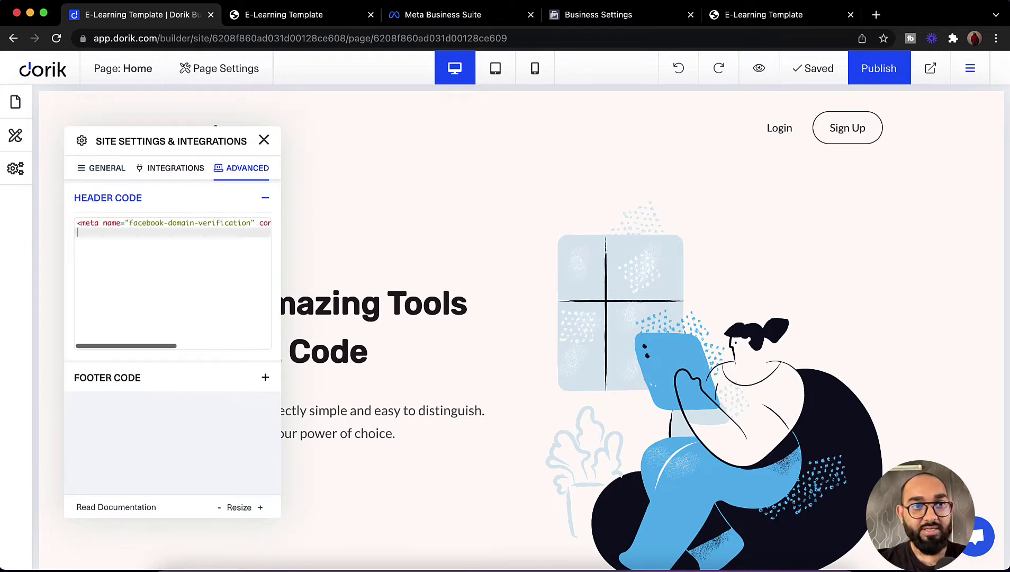
pyautogui.press('super+v')
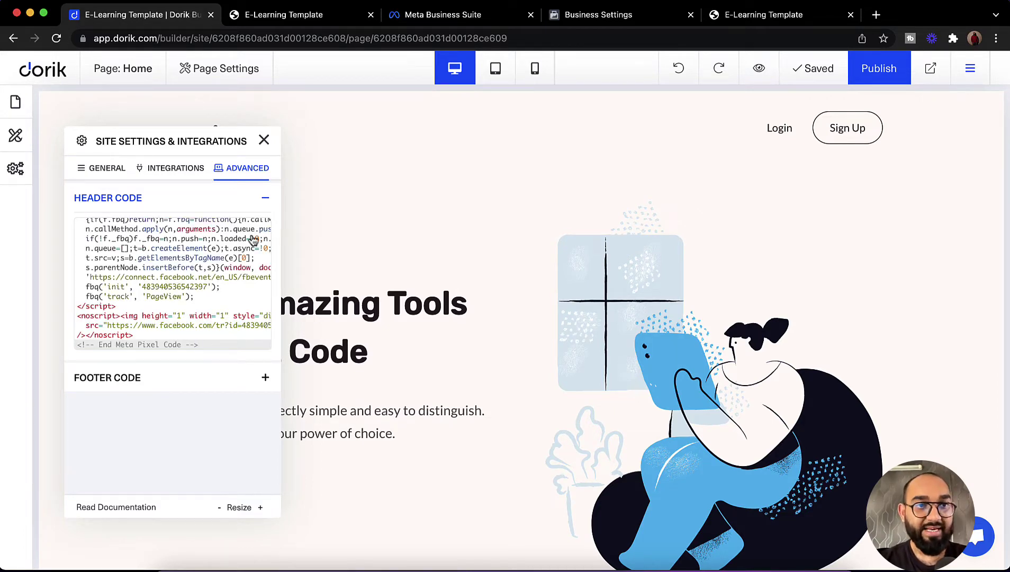
# - Publish the Dorik site and go back to the Install pixel dialog in Business Settings
pyautogui.click(264, 141)
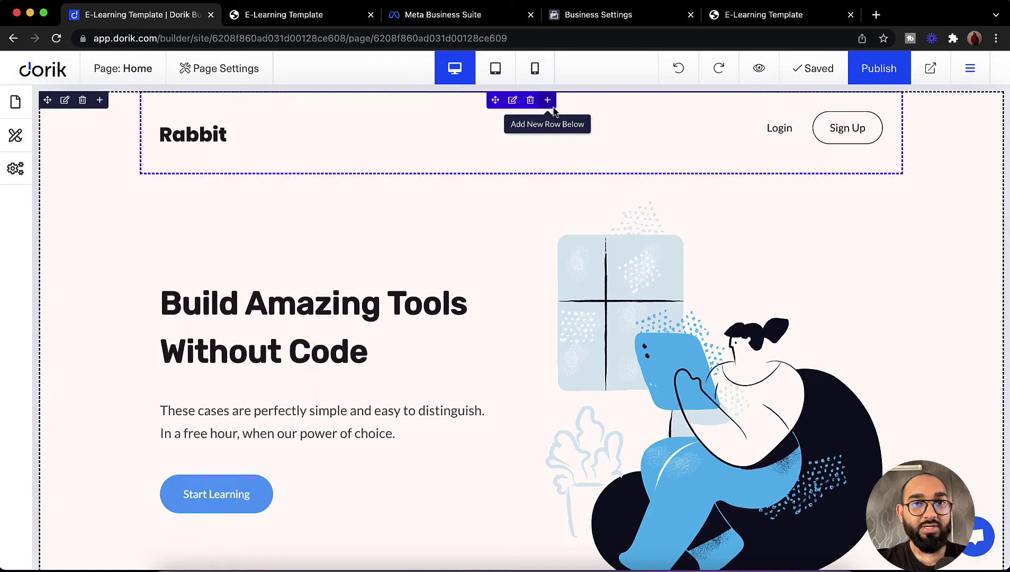
pyautogui.click(878, 70)
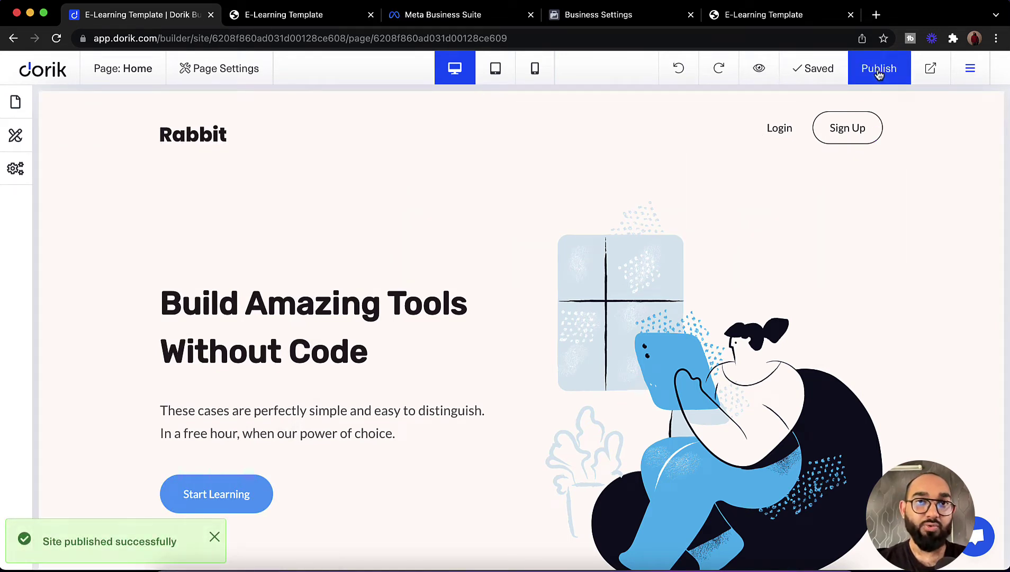
pyautogui.click(642, 18)
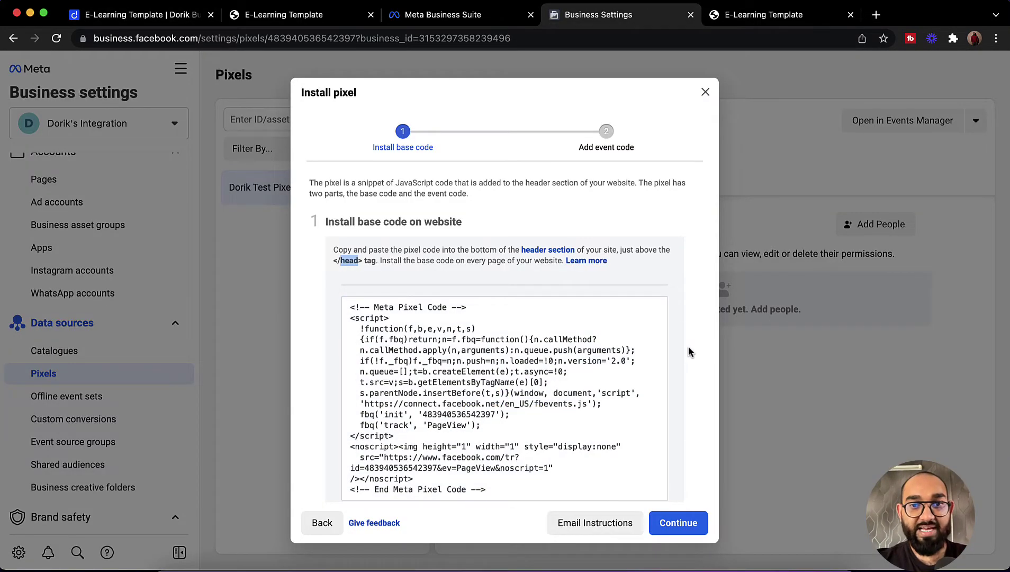
# - Copy the live site's web address for the Test the base code field
pyautogui.scroll(-3, 687, 354)
pyautogui.scroll(-2, 687, 353)
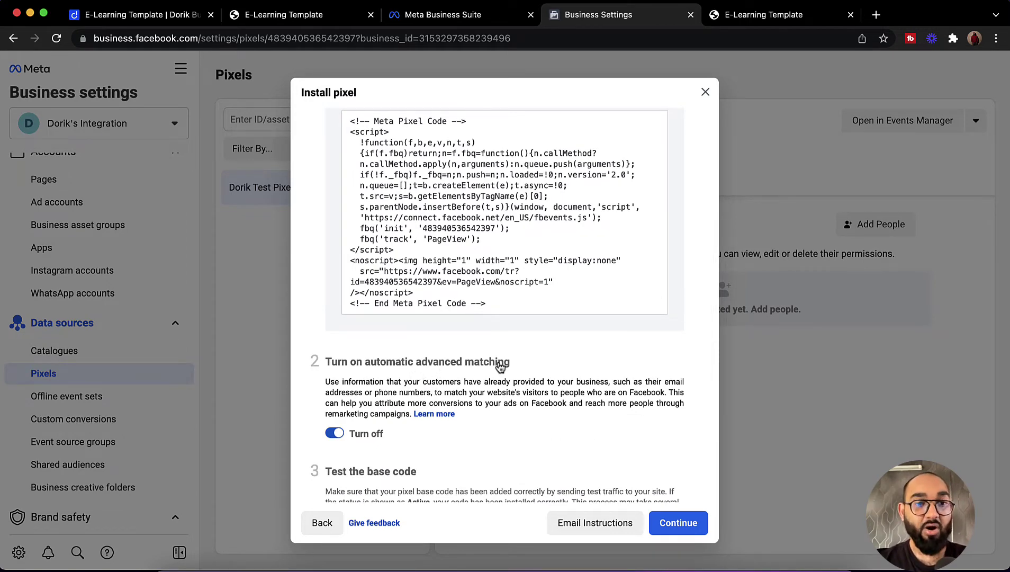
pyautogui.scroll(-2, 501, 366)
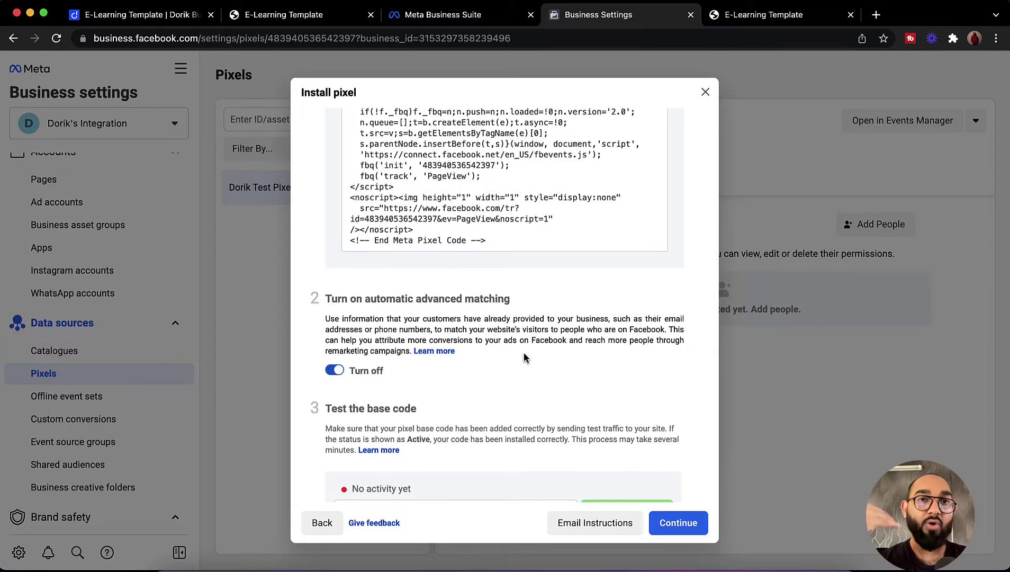
pyautogui.scroll(-2, 523, 352)
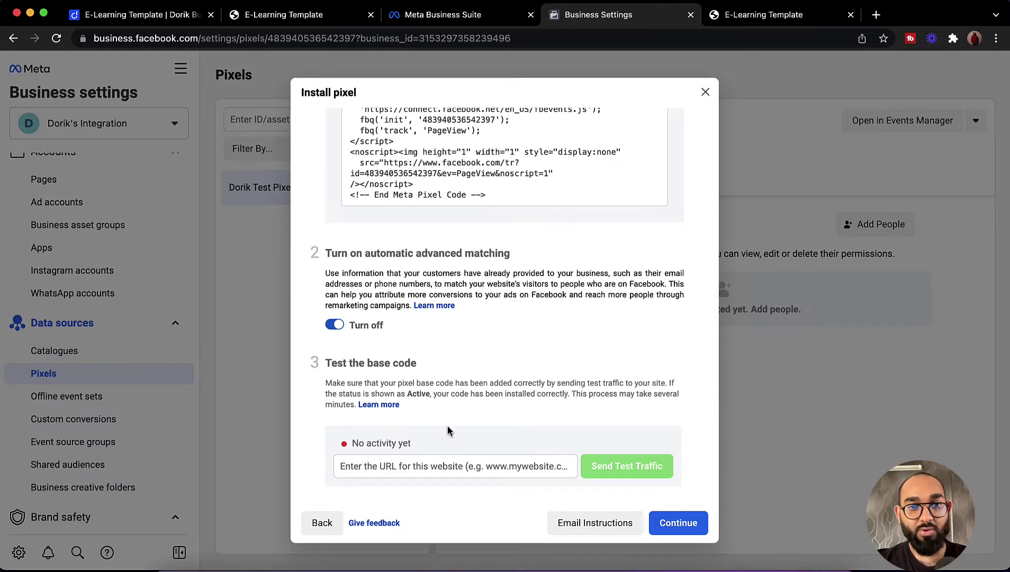
pyautogui.click(407, 460)
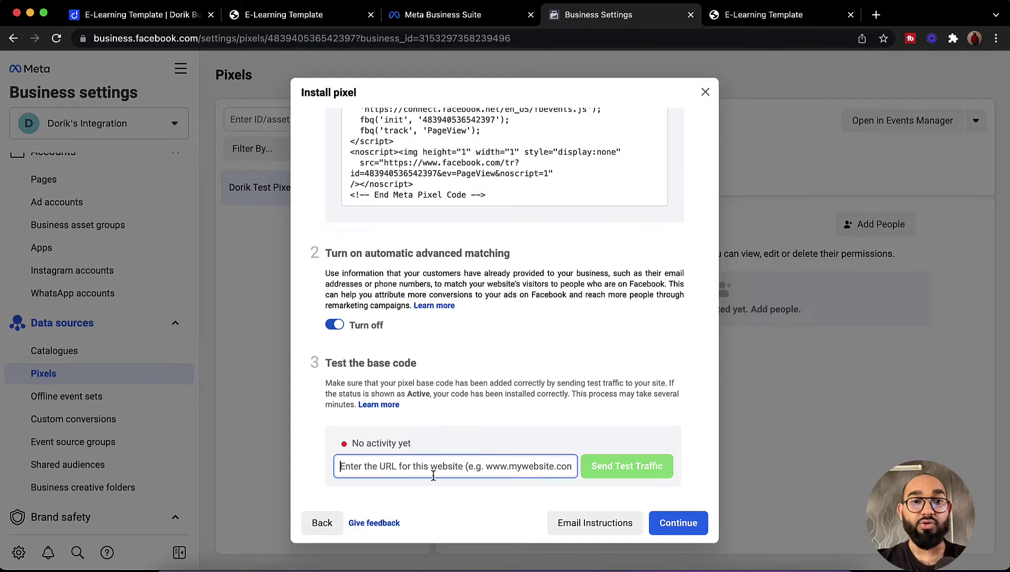
pyautogui.click(752, 15)
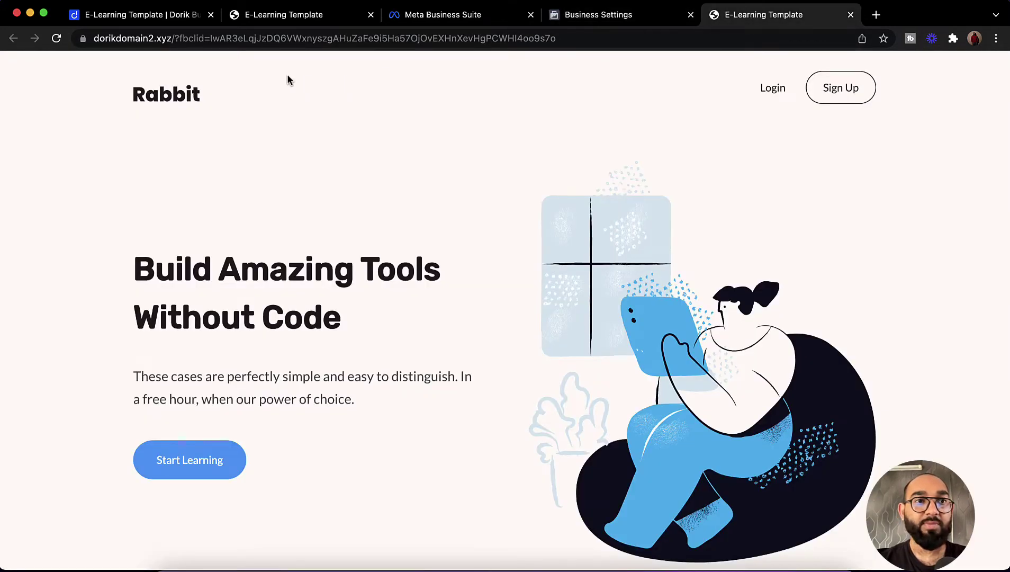
pyautogui.moveTo(176, 41); pyautogui.dragTo(86, 40)
pyautogui.click(593, 16)
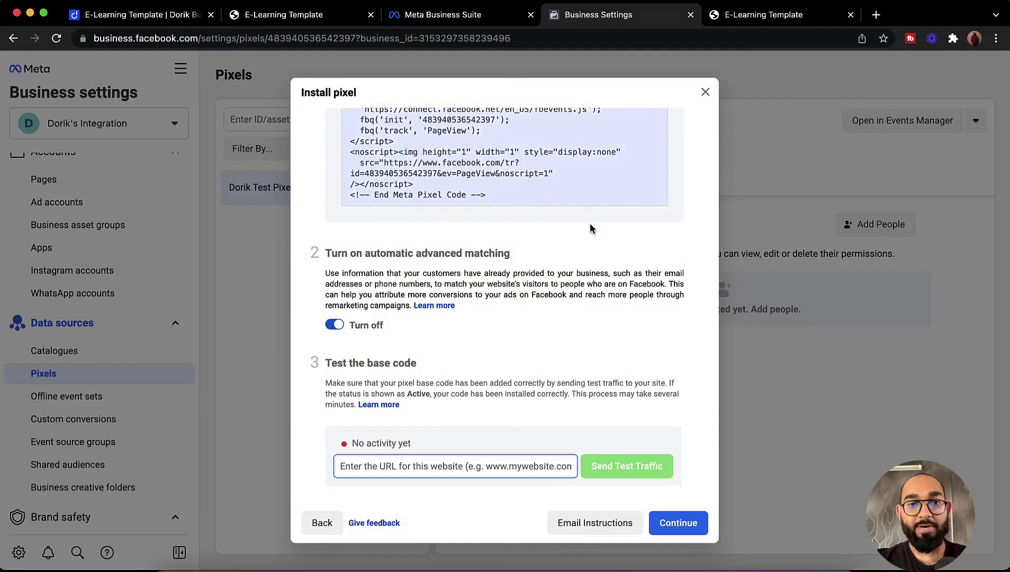
pyautogui.press('super+v')
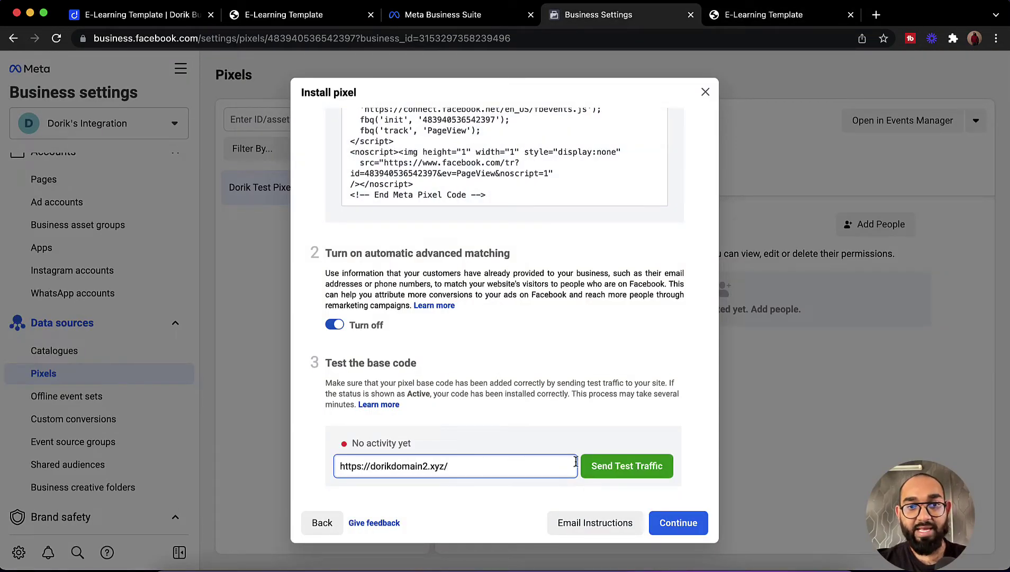
pyautogui.press('BackSpace')
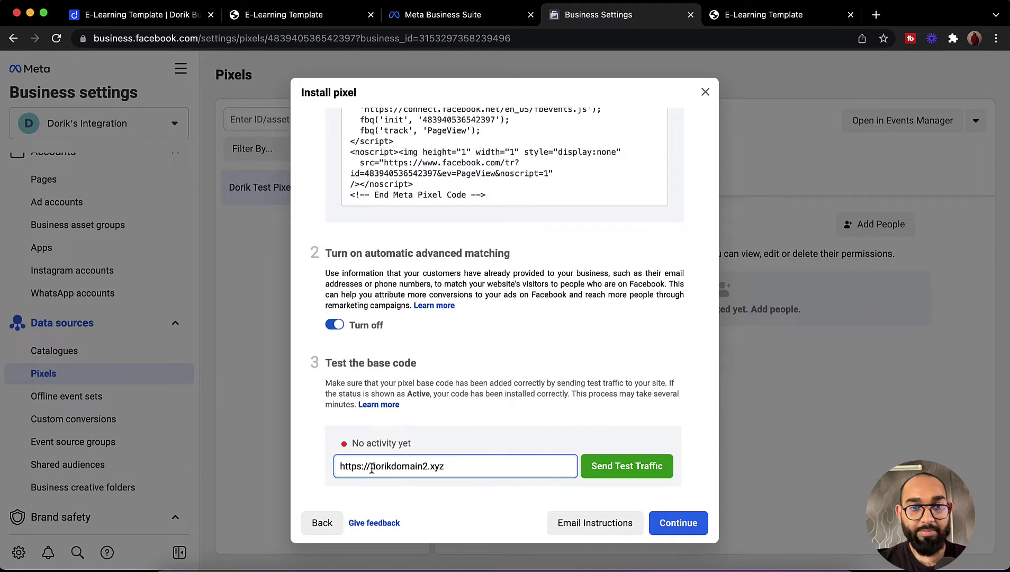
pyautogui.moveTo(370, 467); pyautogui.dragTo(311, 472)
pyautogui.press('BackSpace')
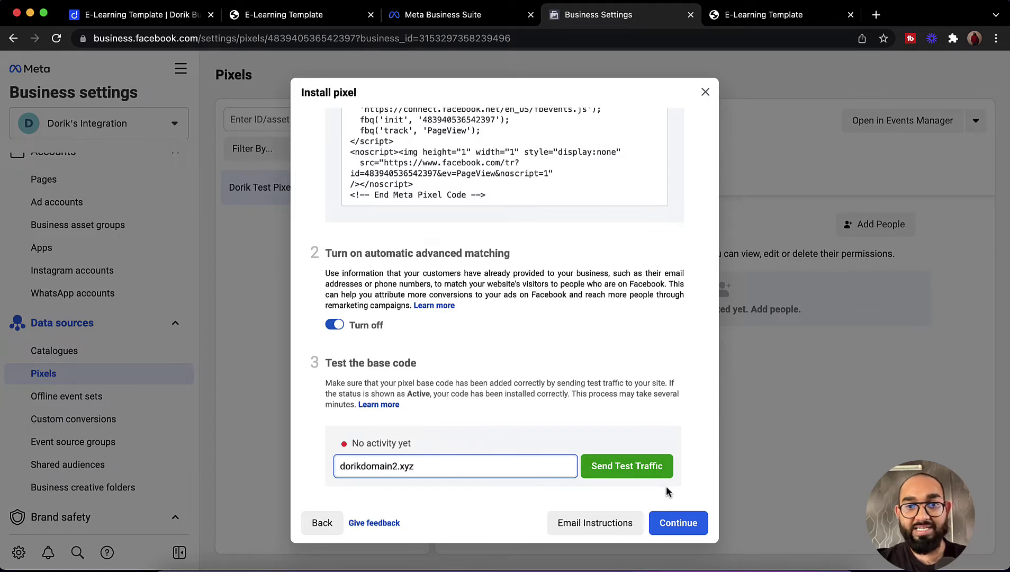
pyautogui.click(626, 466)
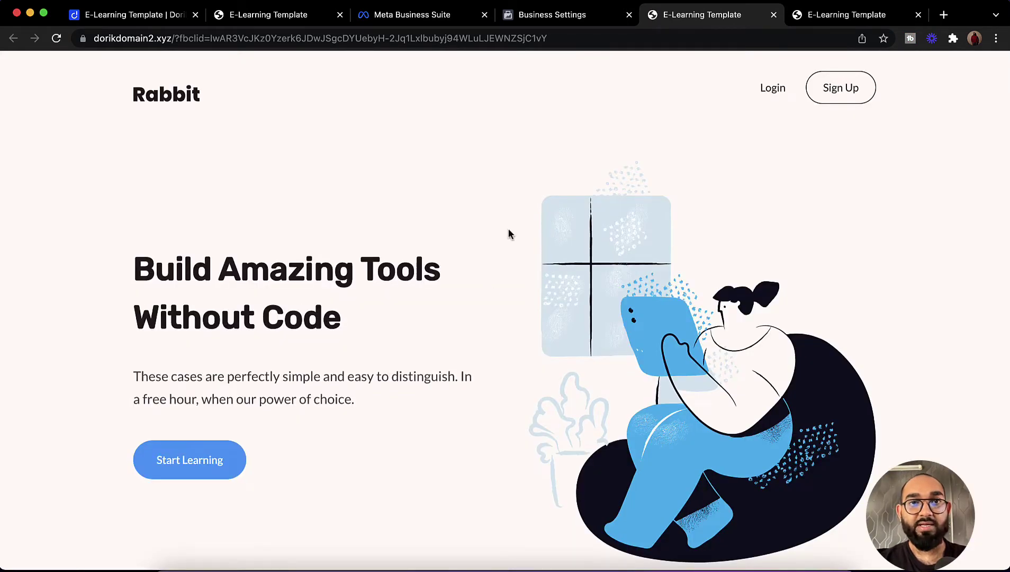
pyautogui.click(564, 15)
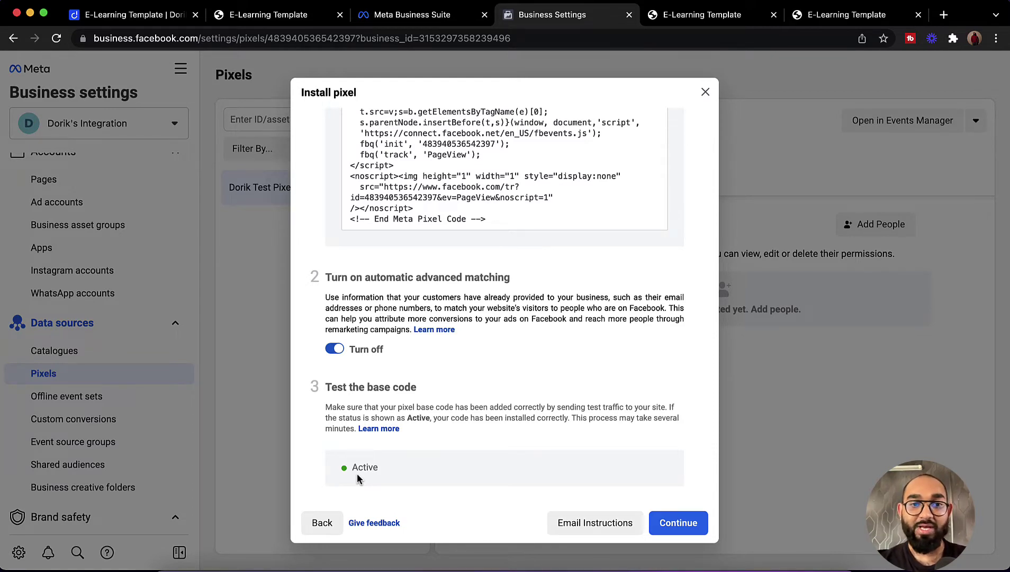
# - Continue to event setup and choose Use Facebook's Event Setup Tool
pyautogui.click(668, 522)
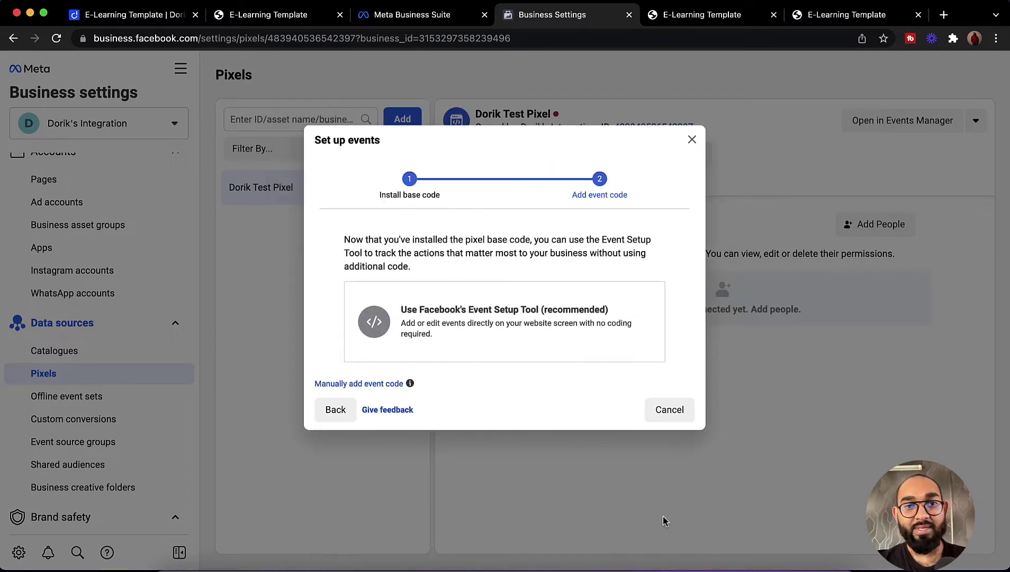
pyautogui.click(491, 321)
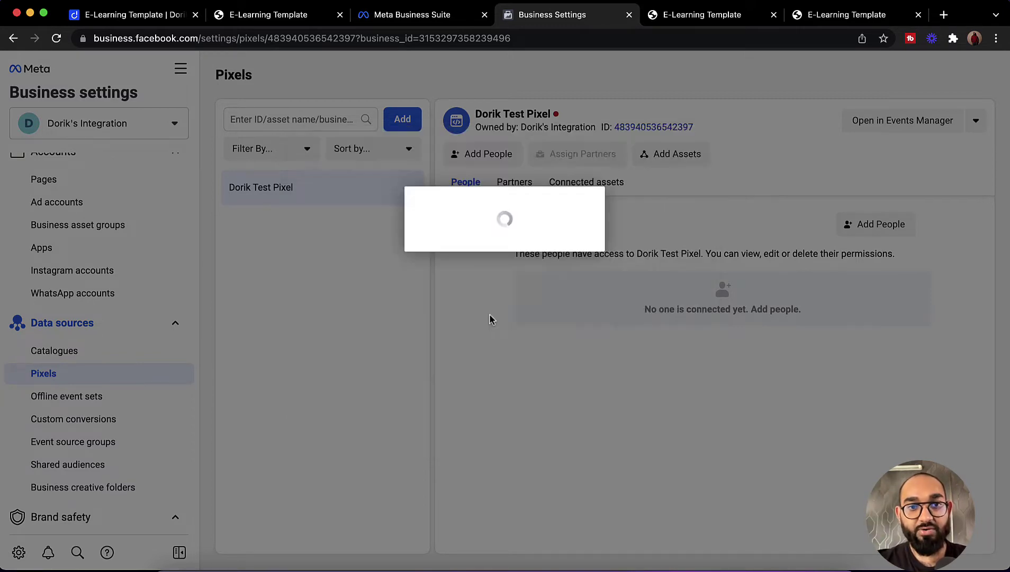
pyautogui.click(395, 340)
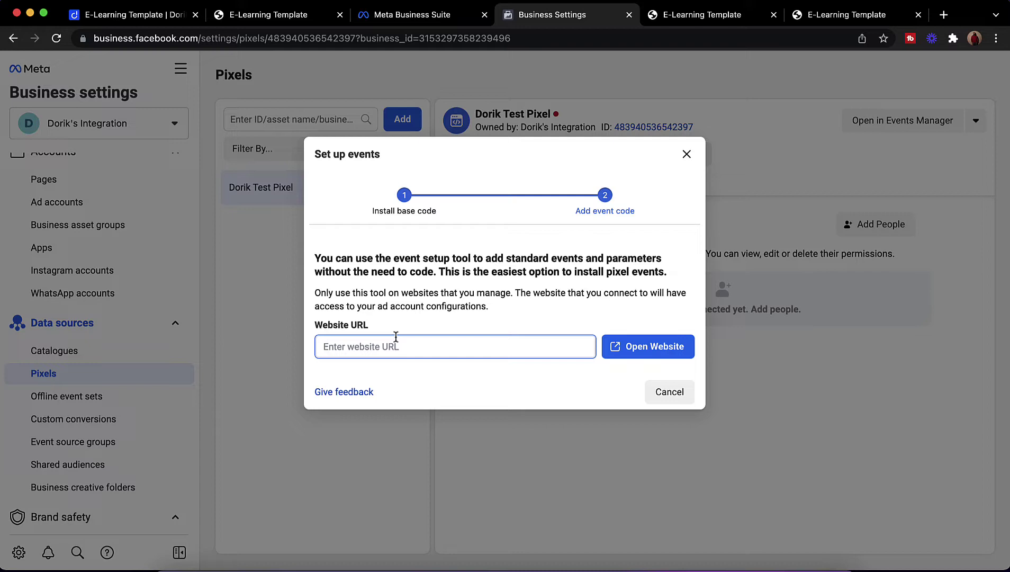
# - Enter the live site's address as the Website URL and open dorikdomain2.xyz in the setup tool
pyautogui.click(697, 20)
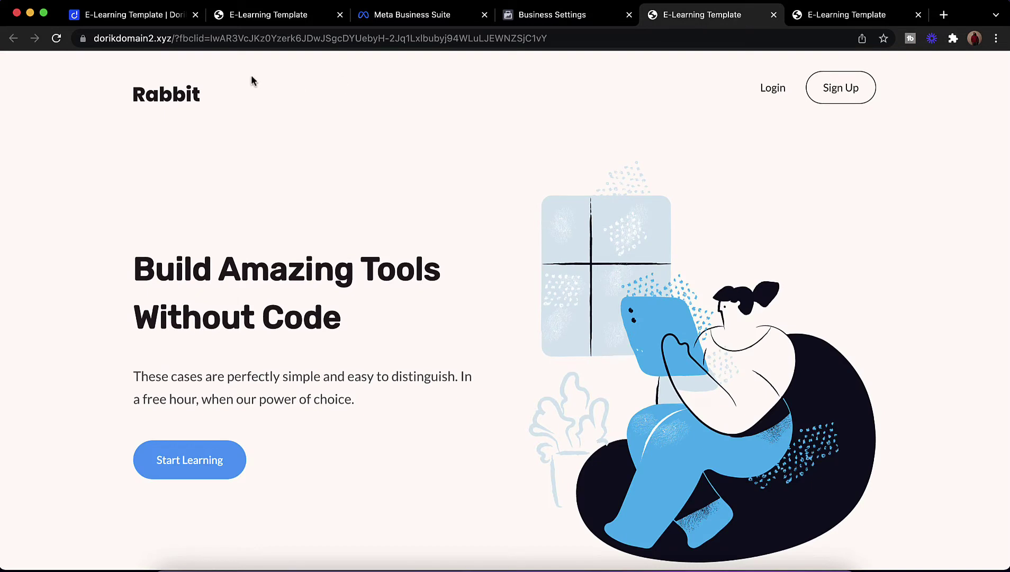
pyautogui.moveTo(171, 38); pyautogui.dragTo(77, 49)
pyautogui.press('super+c')
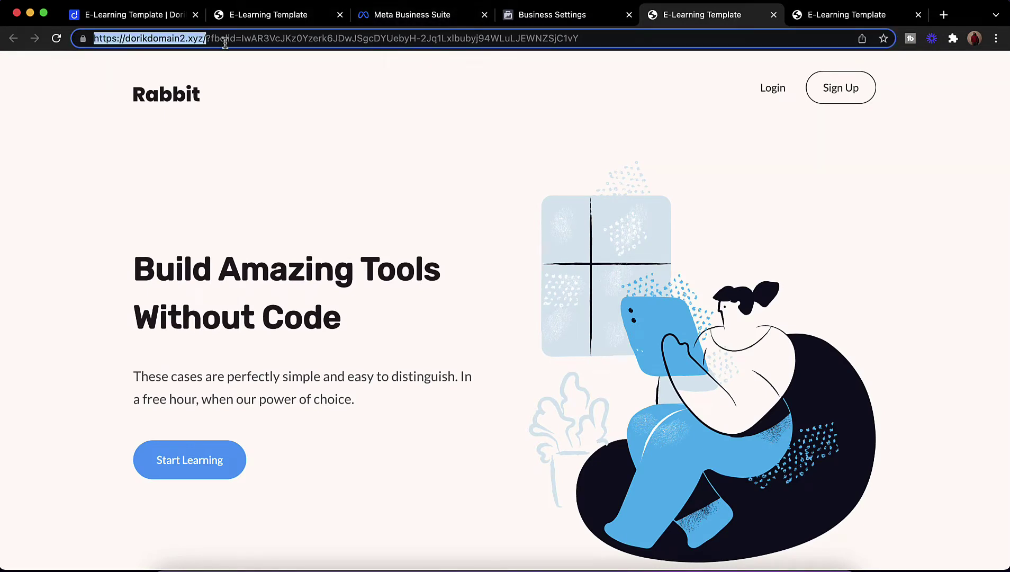
pyautogui.click(533, 12)
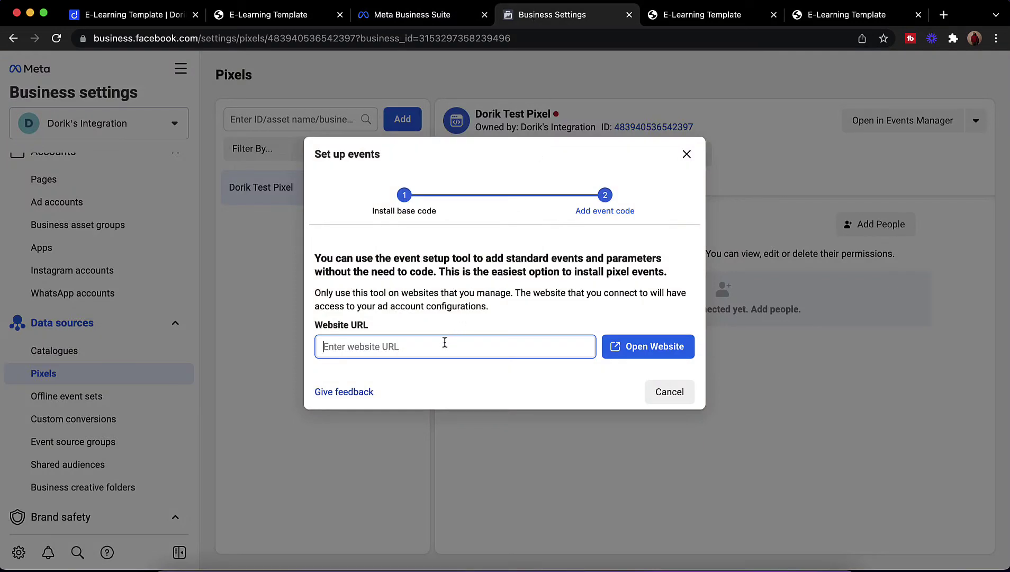
pyautogui.press('super+v')
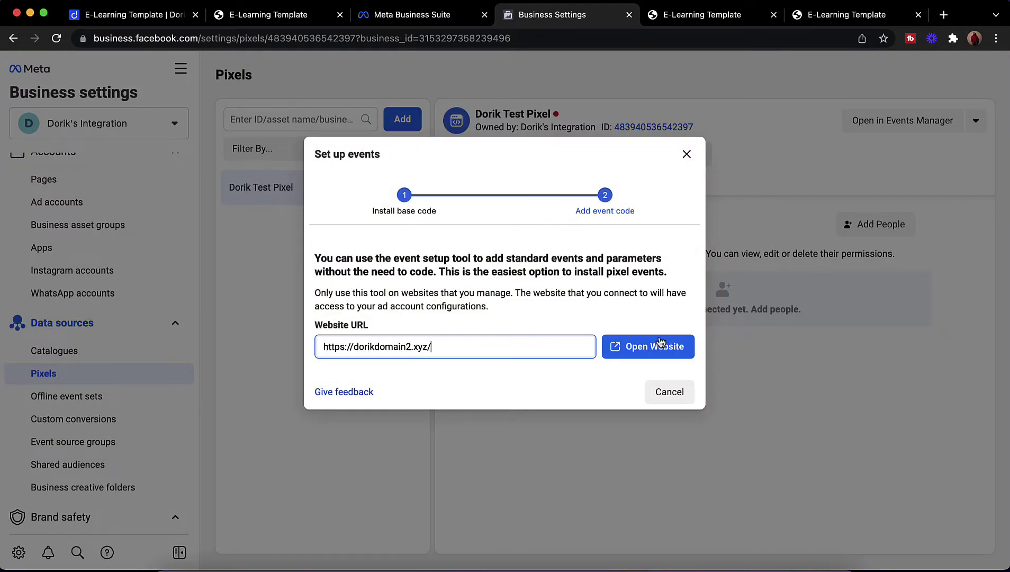
pyautogui.click(640, 350)
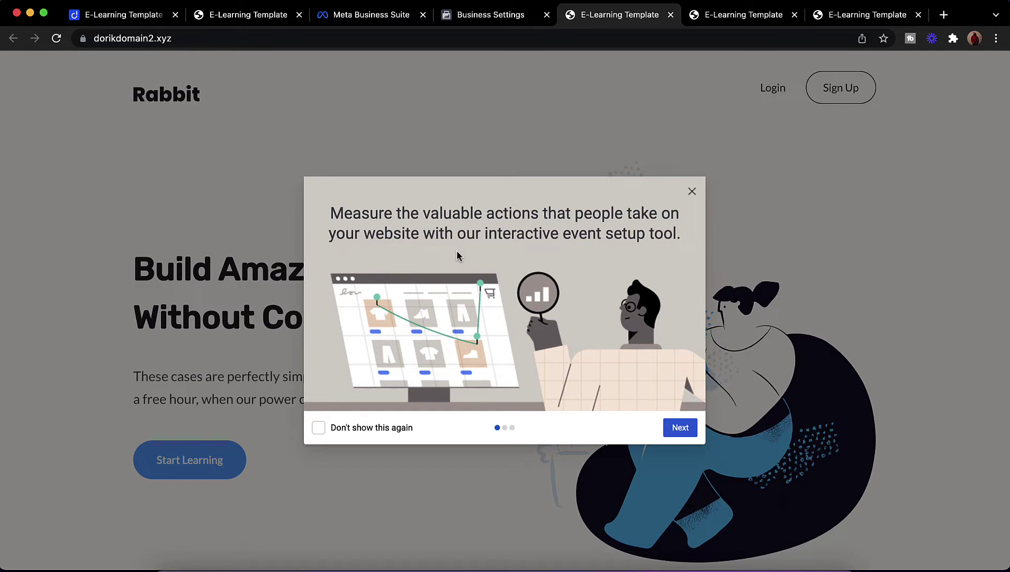
# - Go through the Next, Next, Get Started introduction slides and start tracking a new button
pyautogui.click(679, 432)
pyautogui.click(679, 430)
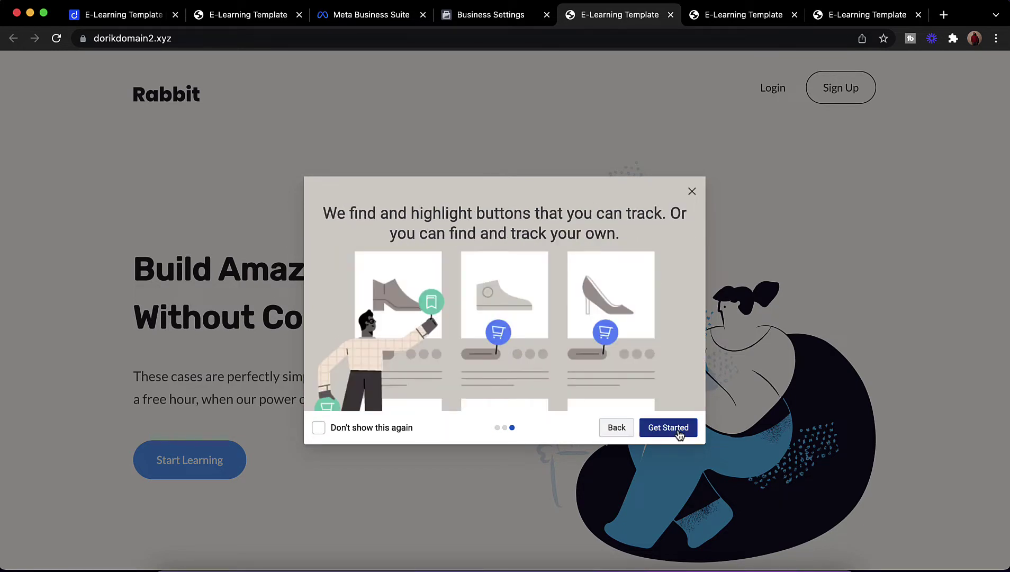
pyautogui.click(680, 431)
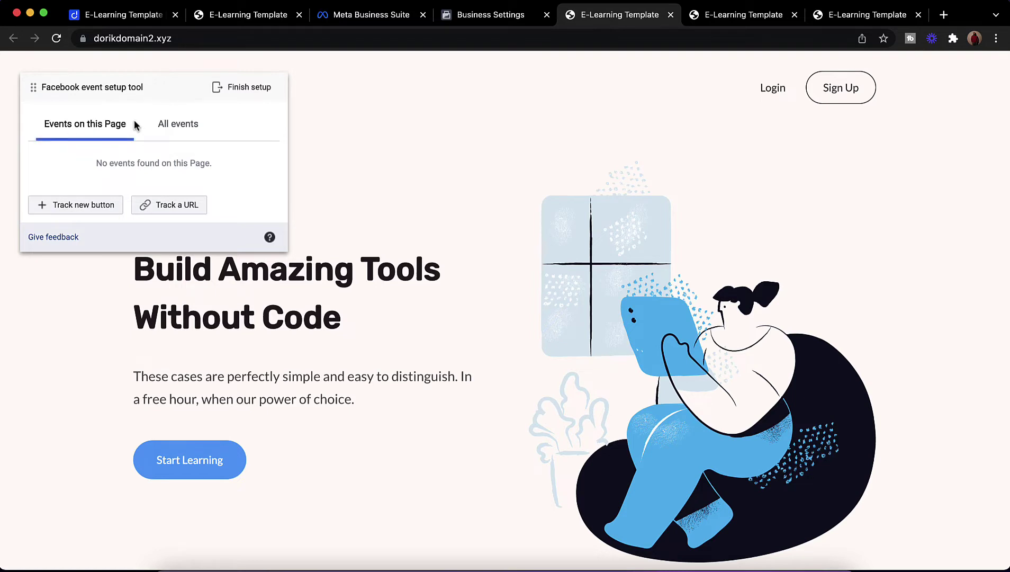
pyautogui.click(74, 207)
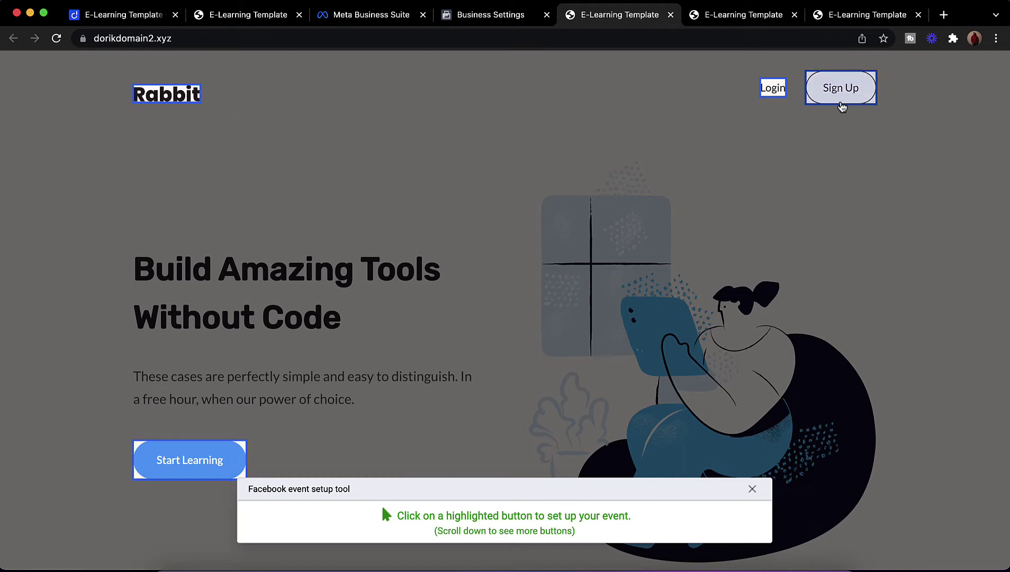
# - Assign the Lead event to the Sign Up button with Don't include value, and confirm it
pyautogui.click(847, 100)
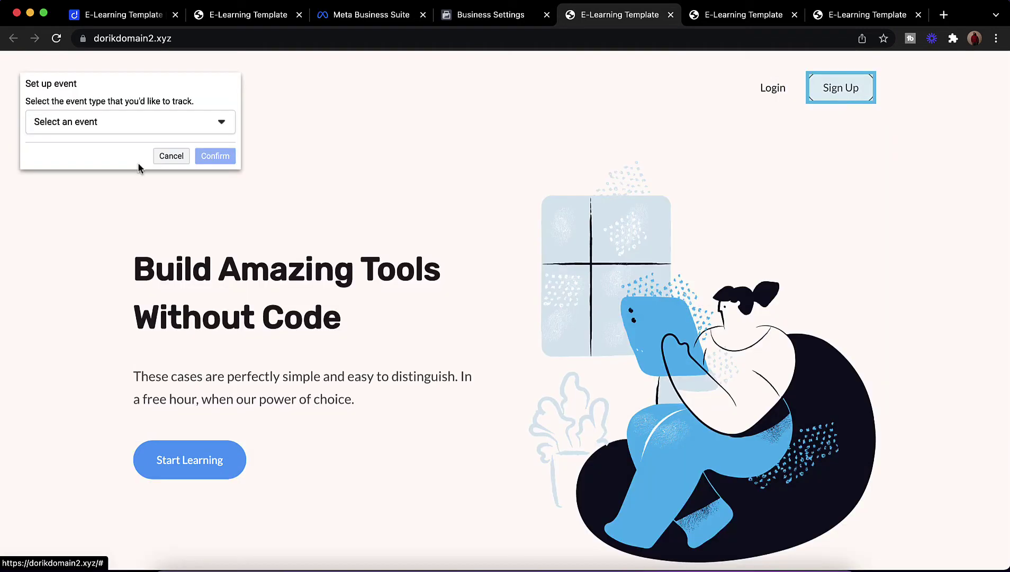
pyautogui.click(137, 130)
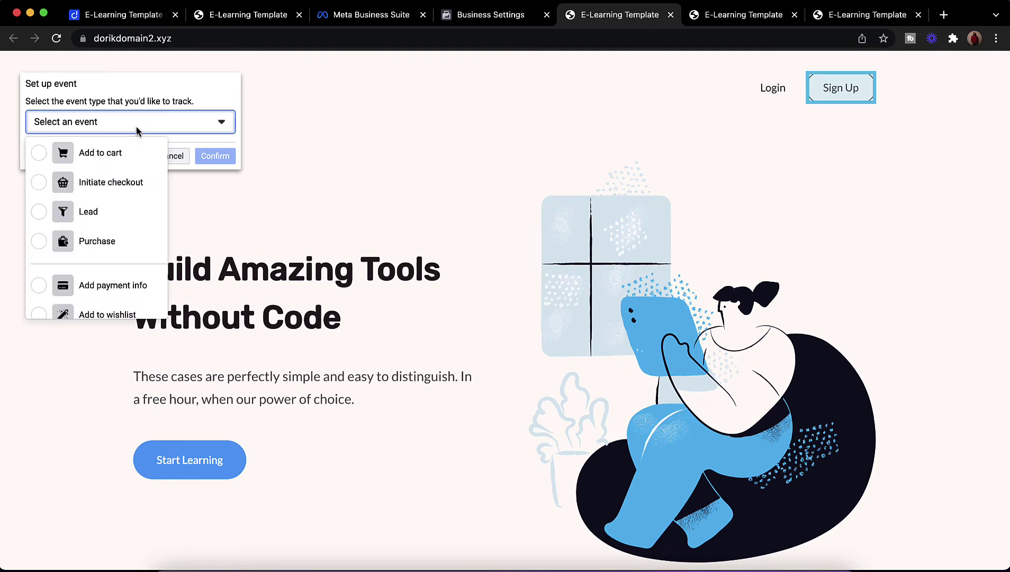
pyautogui.click(116, 217)
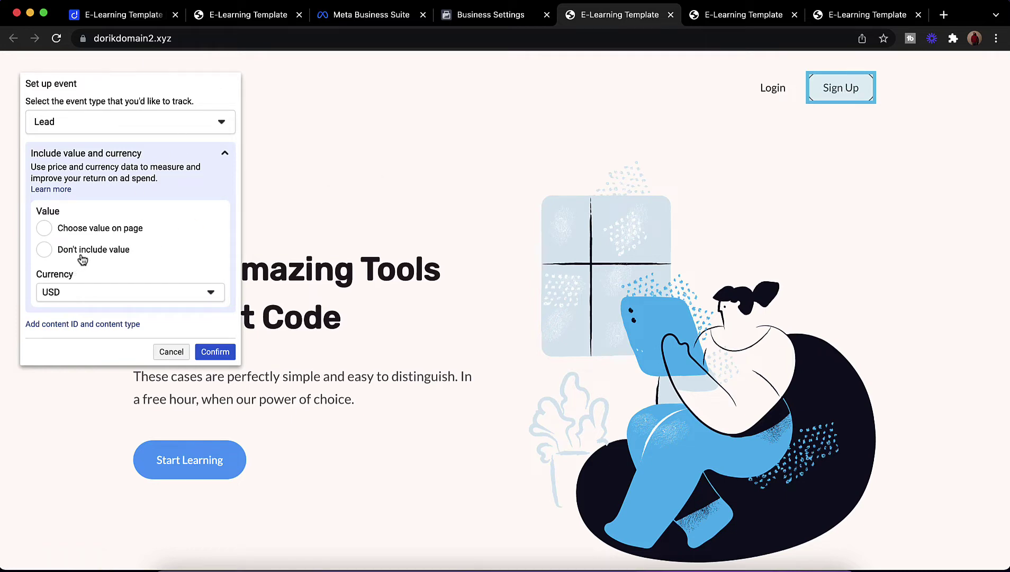
pyautogui.click(135, 127)
pyautogui.scroll(-3, 127, 211)
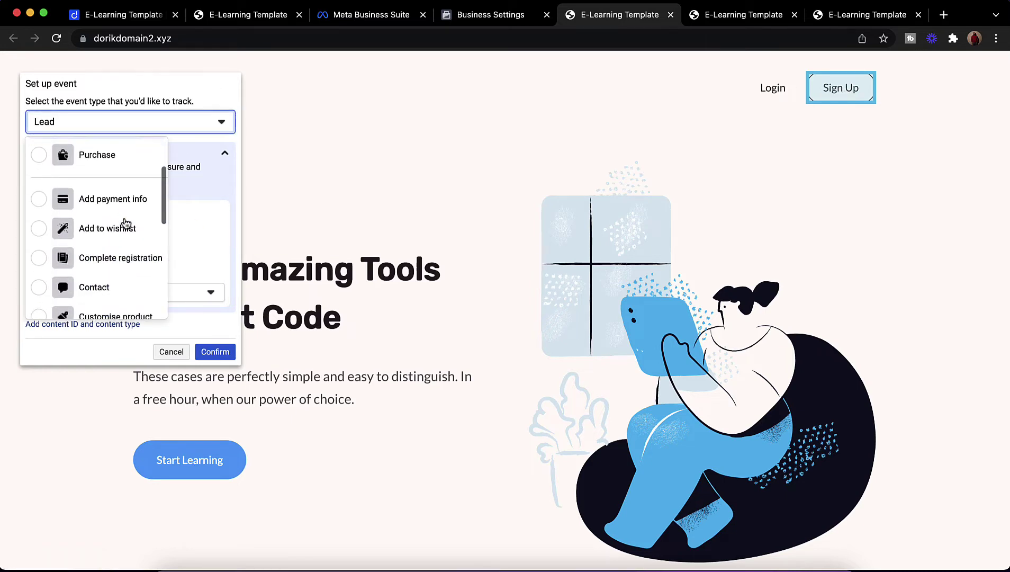
pyautogui.scroll(-5, 126, 222)
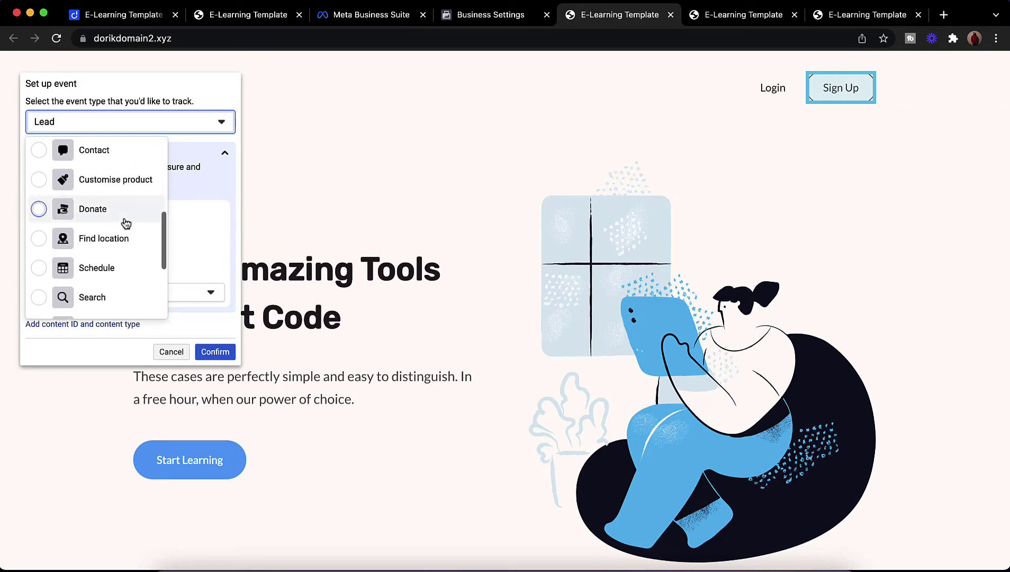
pyautogui.scroll(-4, 125, 223)
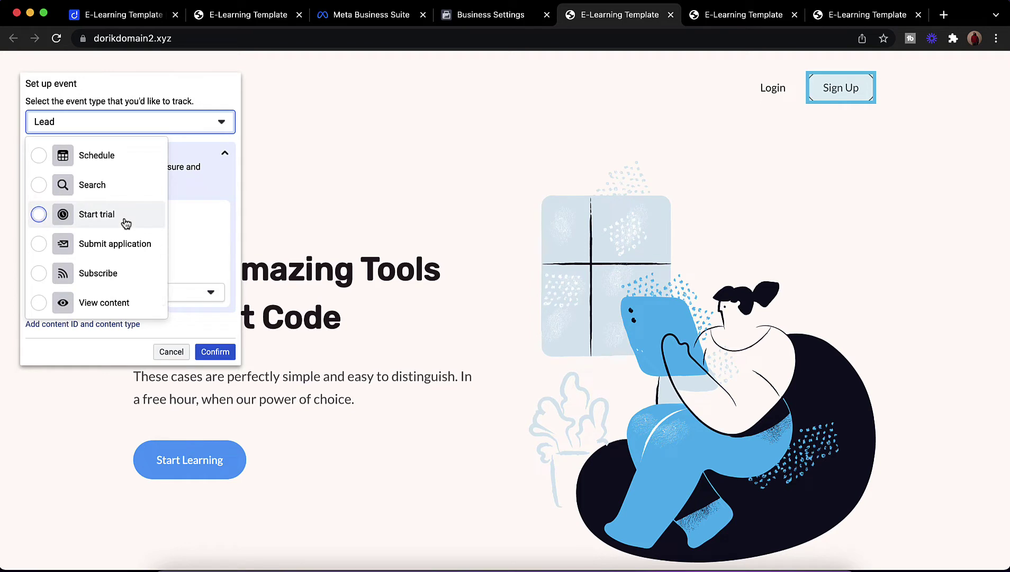
pyautogui.scroll(8, 125, 223)
pyautogui.click(85, 215)
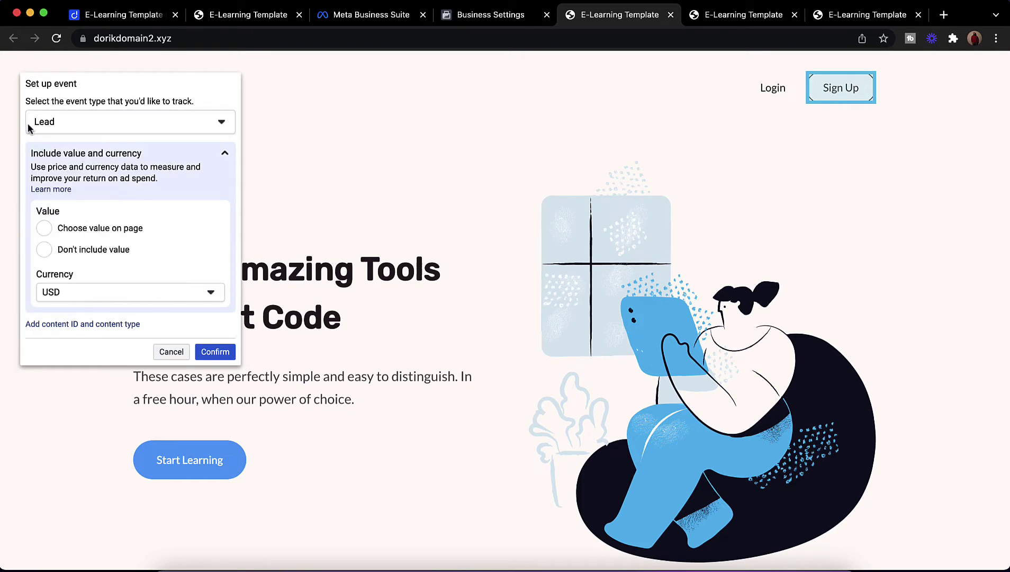
pyautogui.click(72, 257)
pyautogui.click(208, 351)
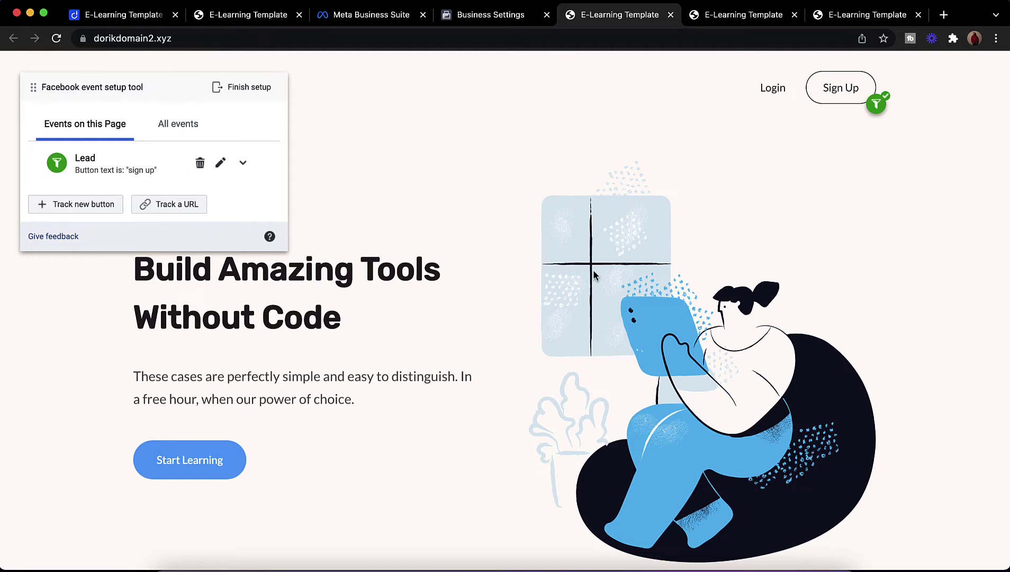
pyautogui.scroll(-3, 592, 269)
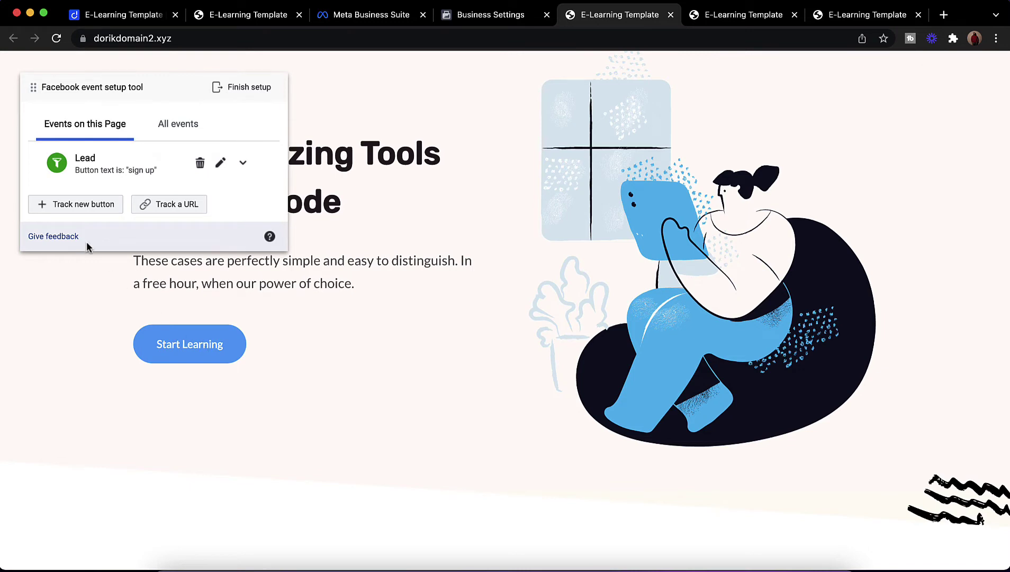
# - Assign a Start trial event to the Start Learning button, confirm it, and view All events
pyautogui.click(72, 207)
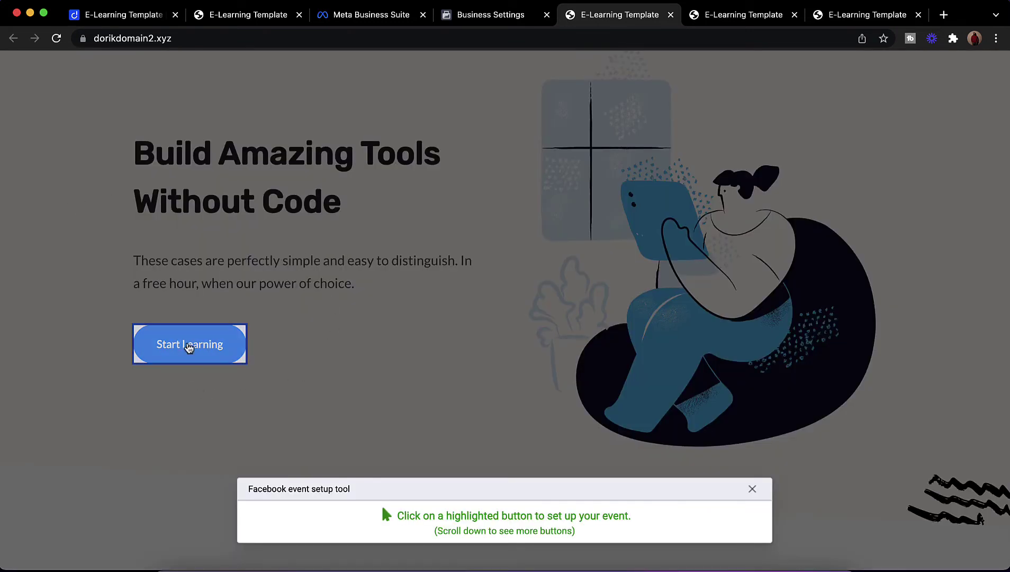
pyautogui.click(188, 345)
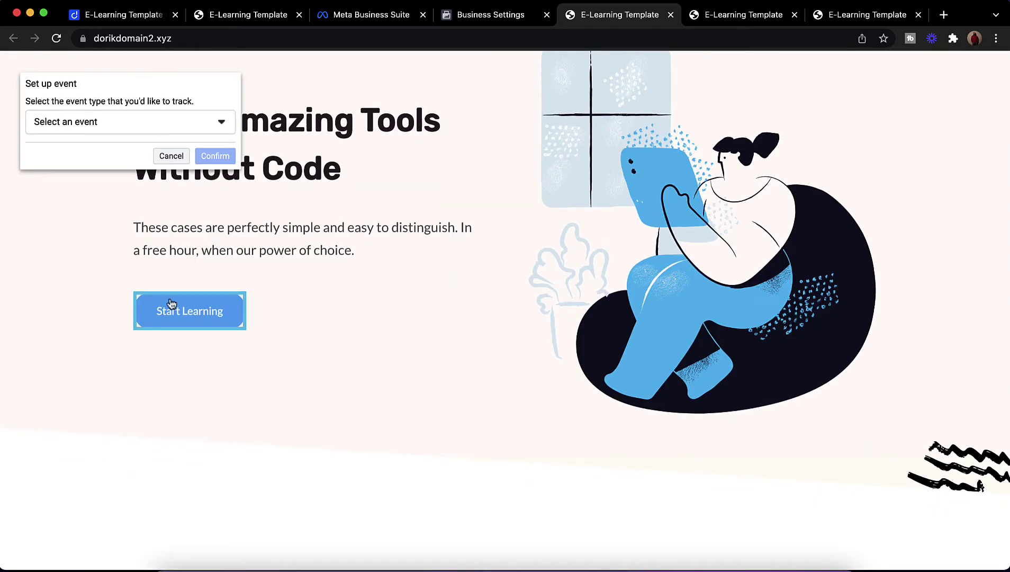
pyautogui.click(162, 127)
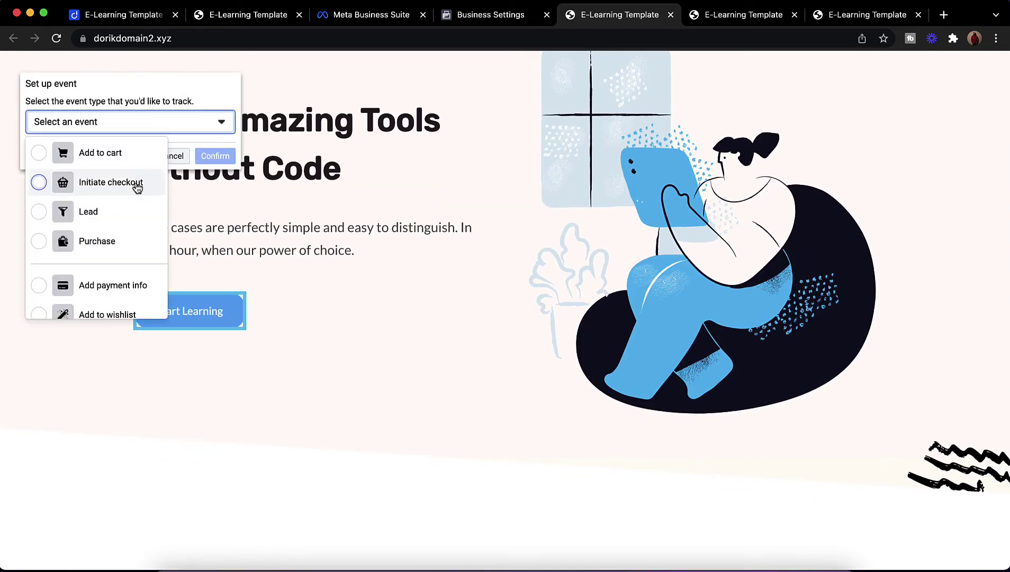
pyautogui.scroll(-2, 136, 203)
pyautogui.scroll(-5, 137, 204)
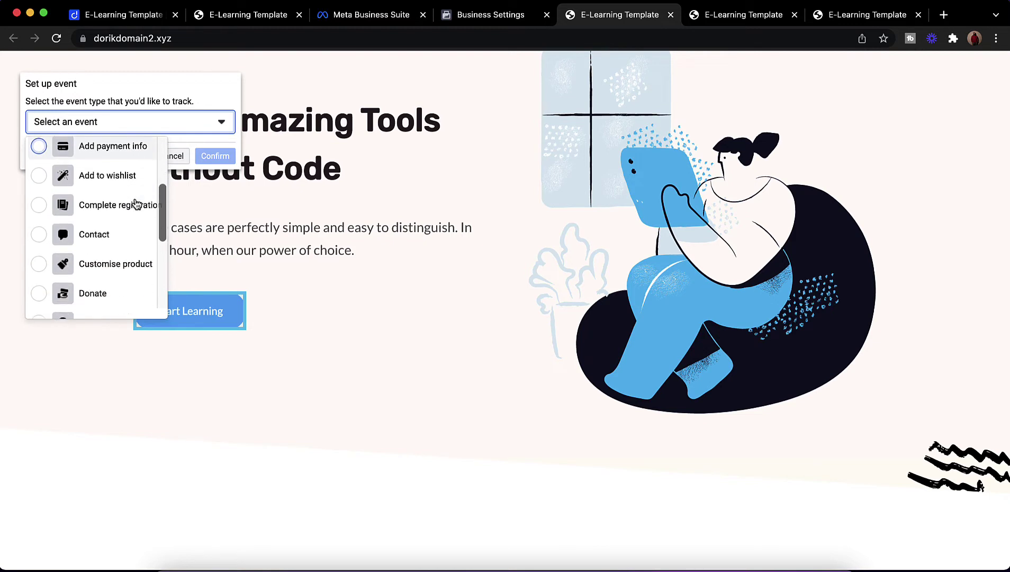
pyautogui.scroll(-2, 136, 203)
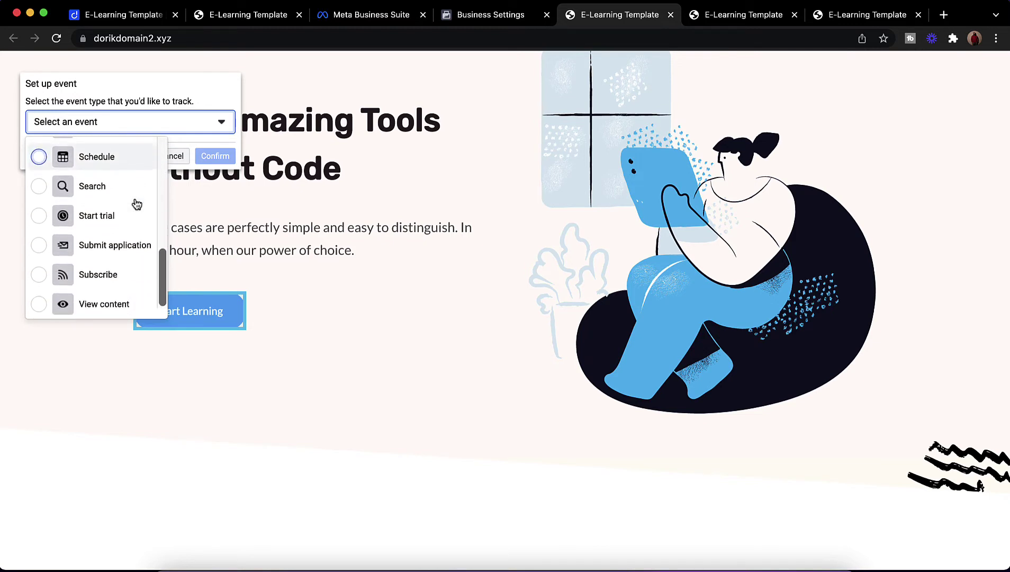
pyautogui.click(90, 215)
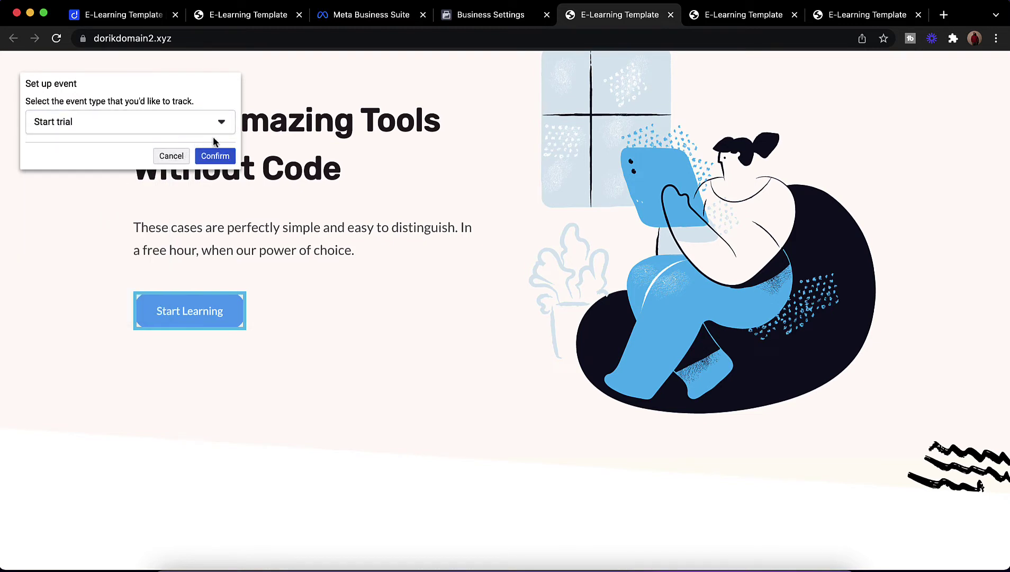
pyautogui.click(220, 157)
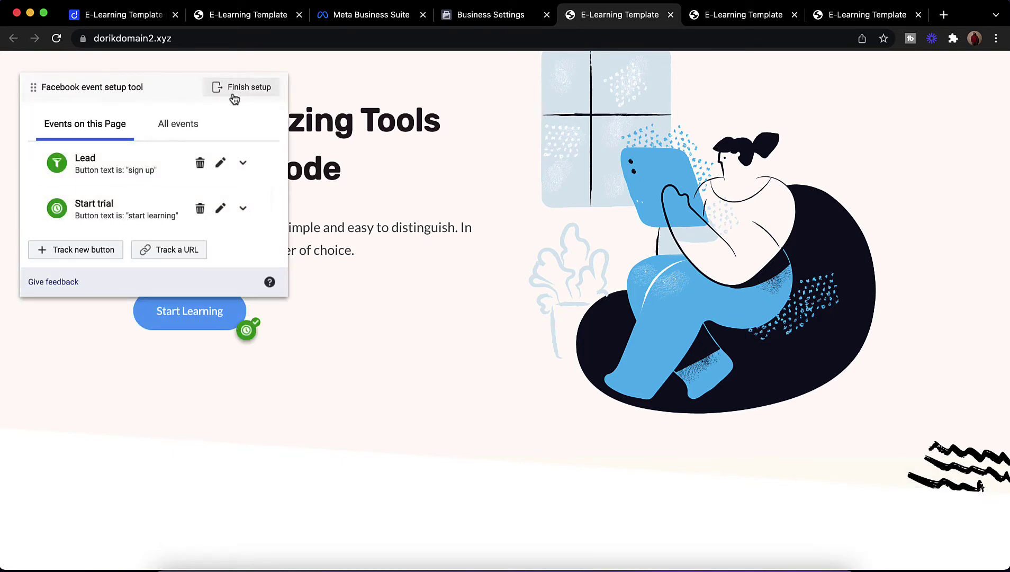
pyautogui.click(189, 130)
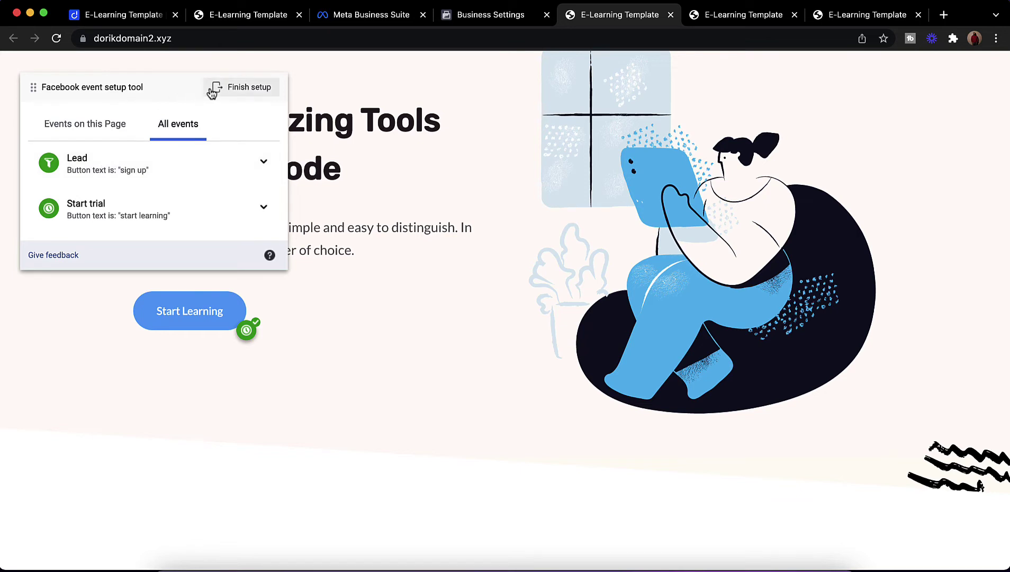
# - Finish the event setup, answer Yes to the feedback question, submit it, and choose Done
pyautogui.click(233, 89)
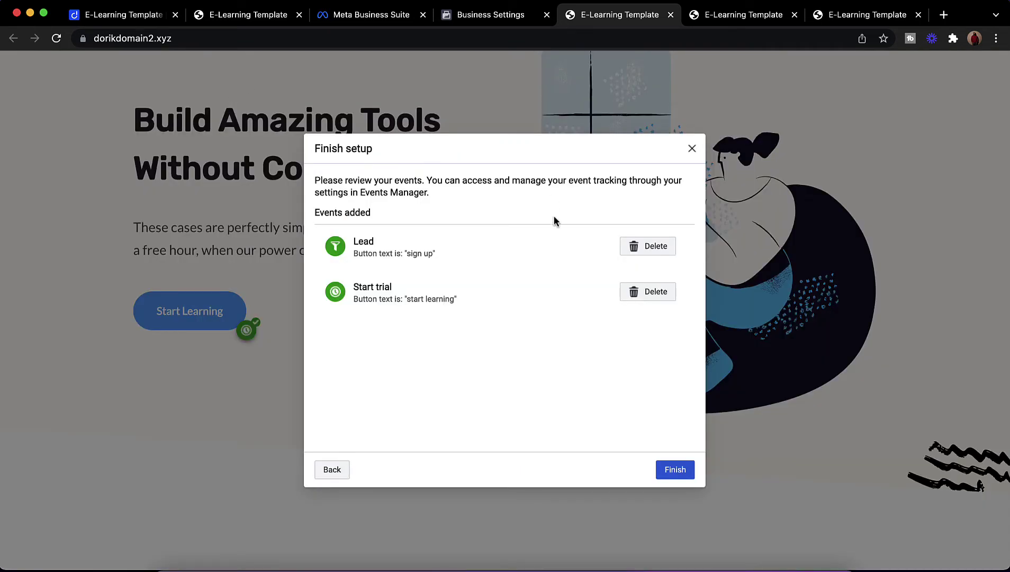
pyautogui.click(674, 471)
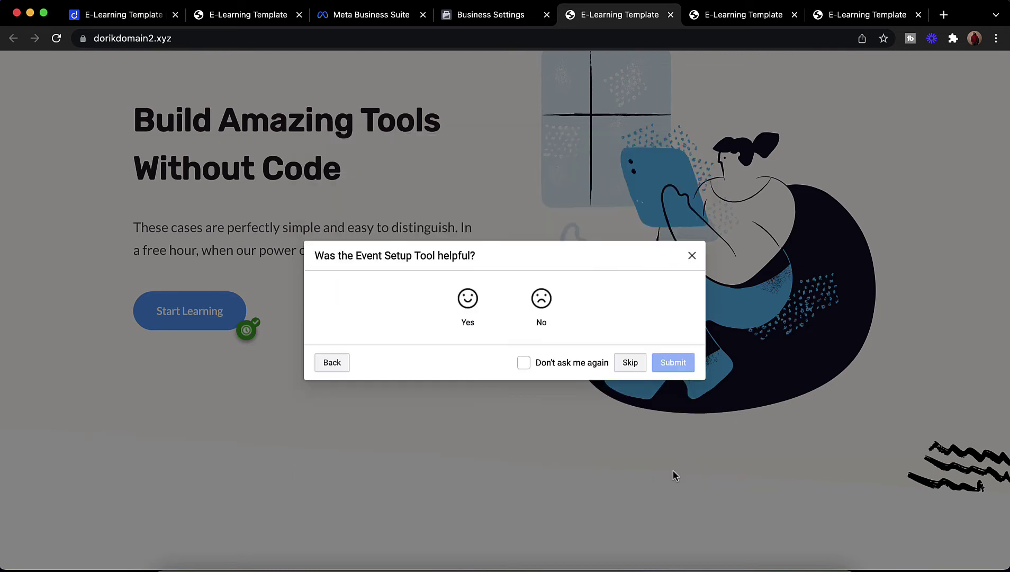
pyautogui.click(472, 315)
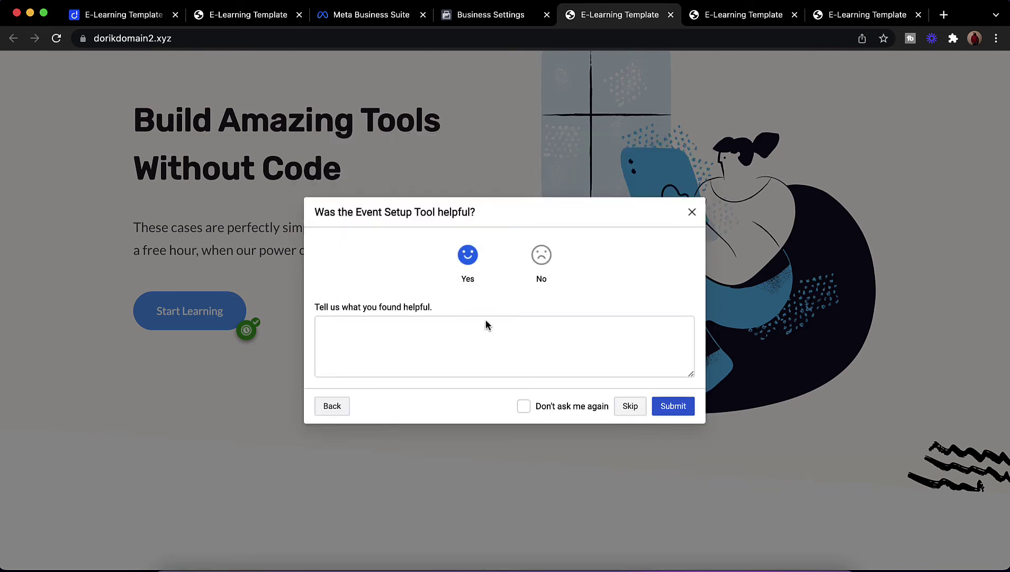
pyautogui.click(479, 341)
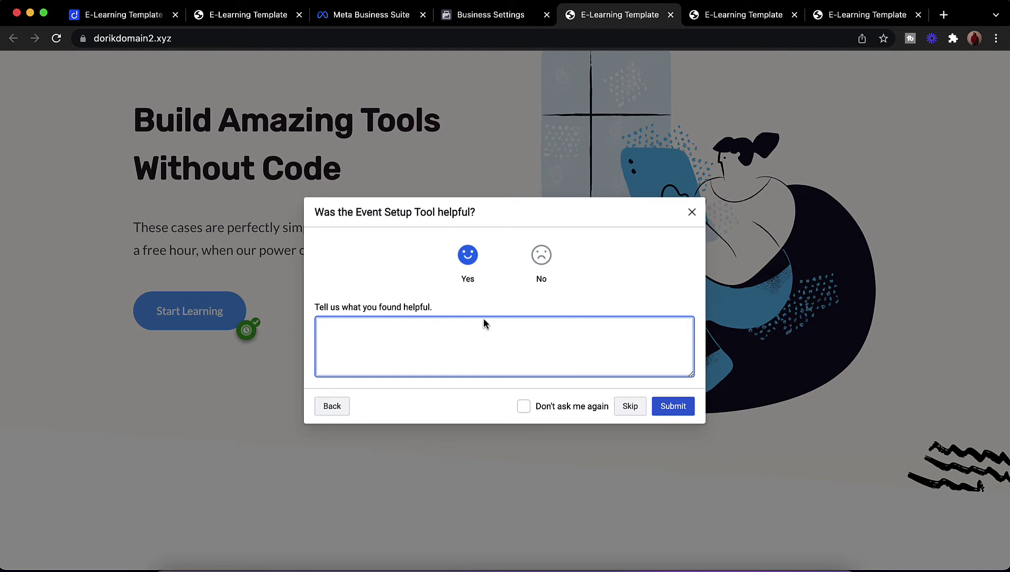
pyautogui.click(669, 409)
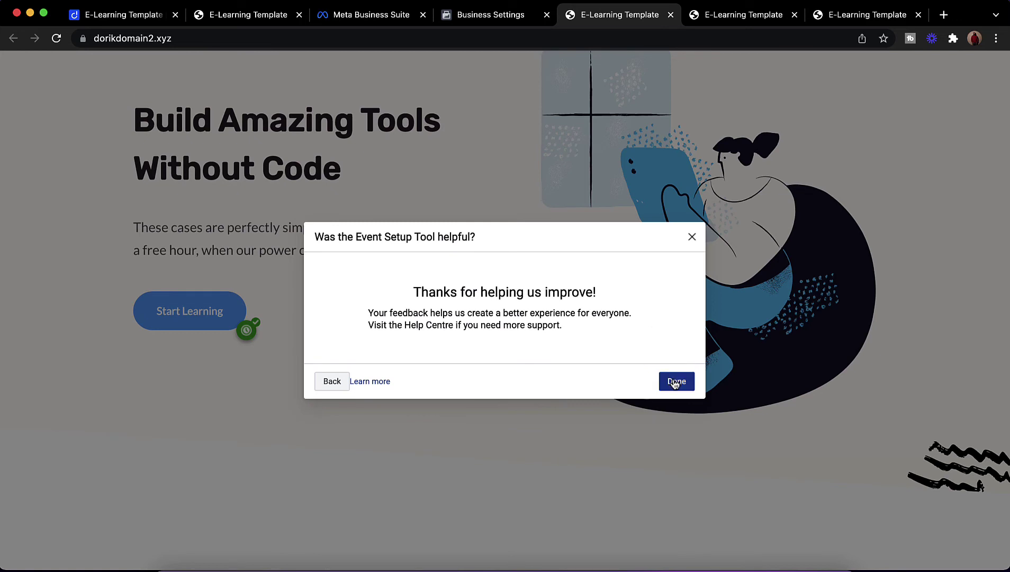
pyautogui.click(677, 382)
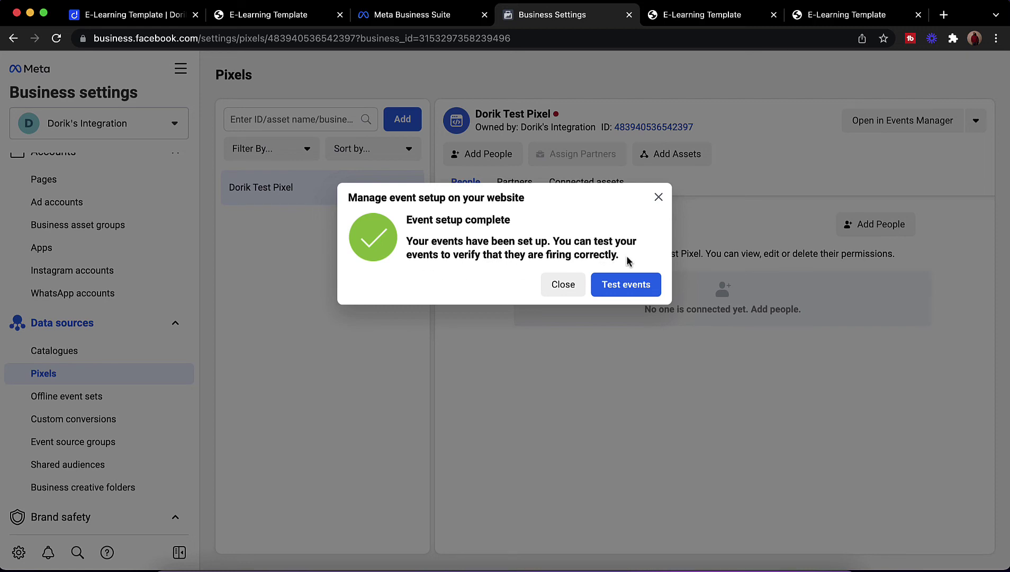
# - Dismiss Event setup complete, reload dorikdomain2.xyz without the ?fbclid parameter, and return to Business Settings
pyautogui.click(635, 294)
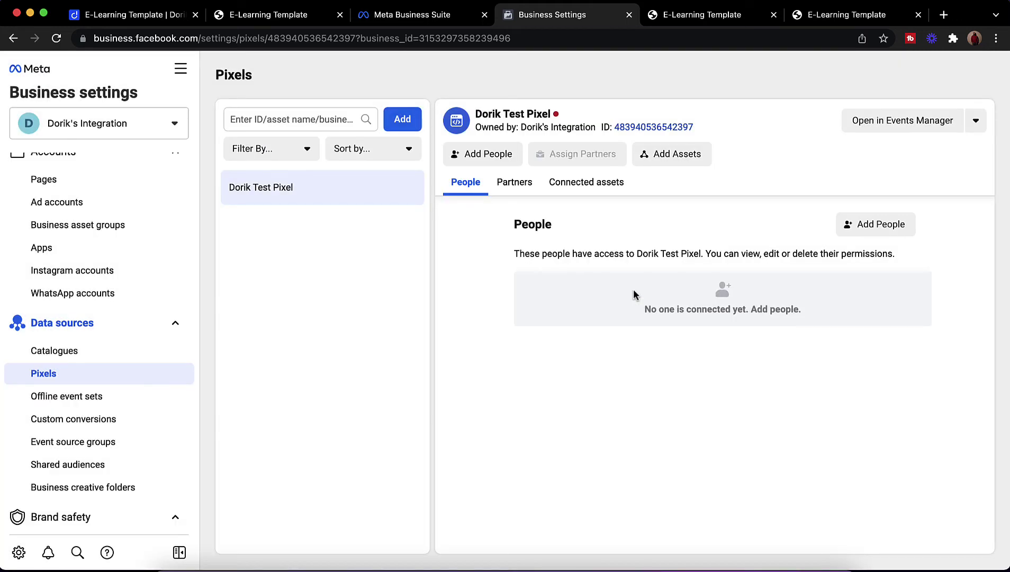
pyautogui.click(684, 19)
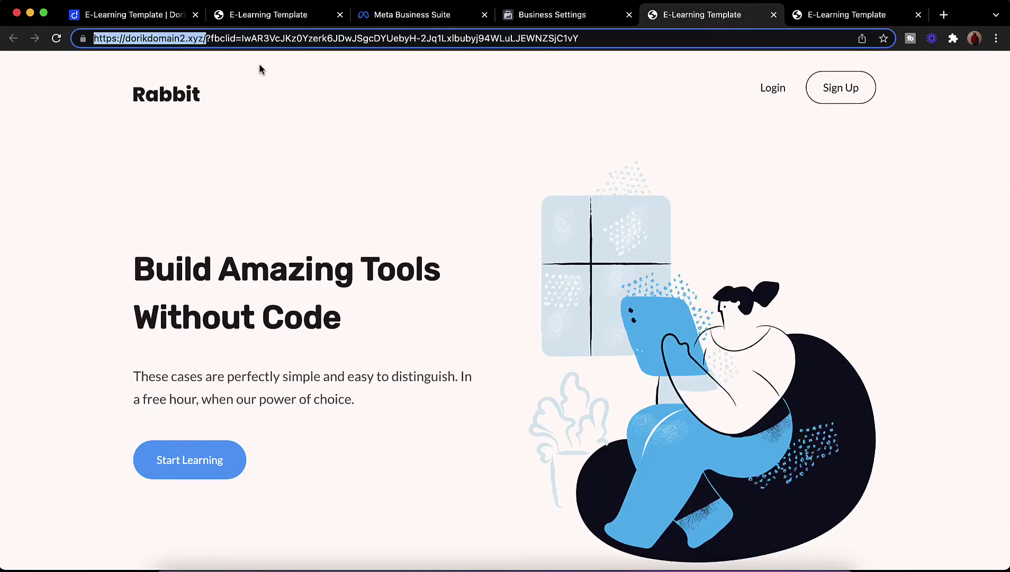
pyautogui.moveTo(221, 42); pyautogui.dragTo(629, 58)
pyautogui.press('BackSpace')
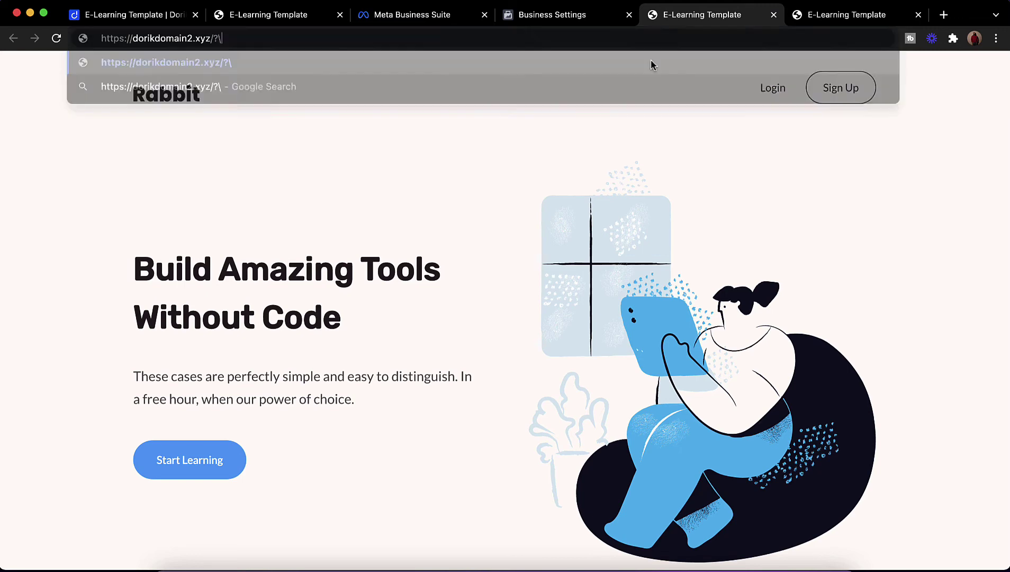
pyautogui.press('BackSpace')
pyautogui.press('Return')
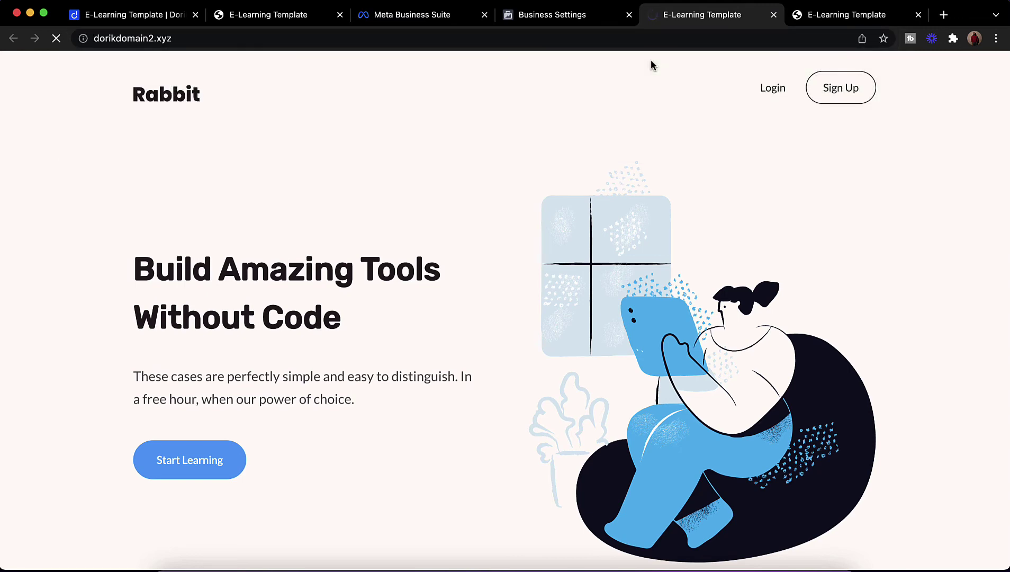
pyautogui.click(546, 21)
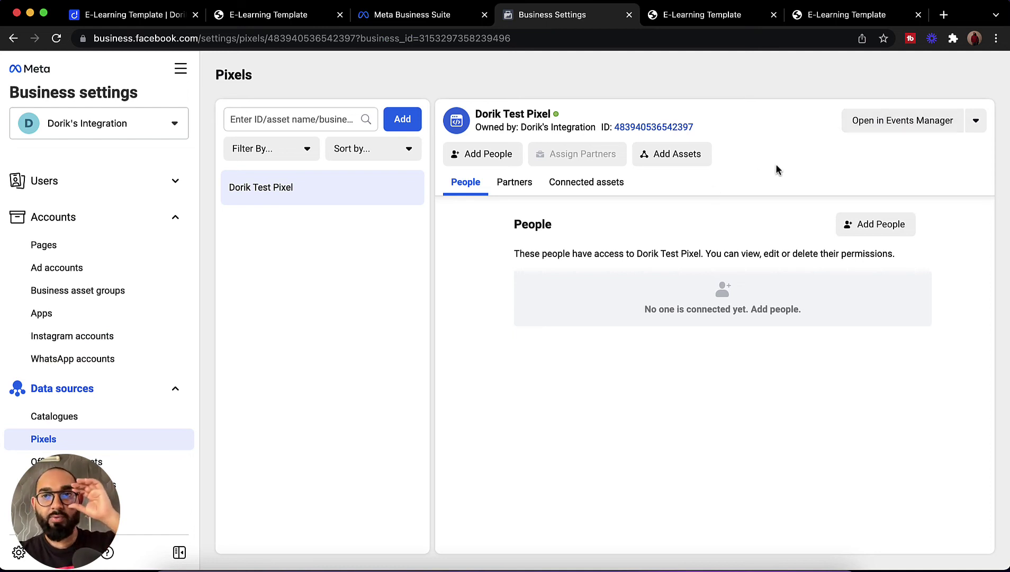
# - Open Dorik Test Pixel in Events Manager and look over its events
pyautogui.click(872, 124)
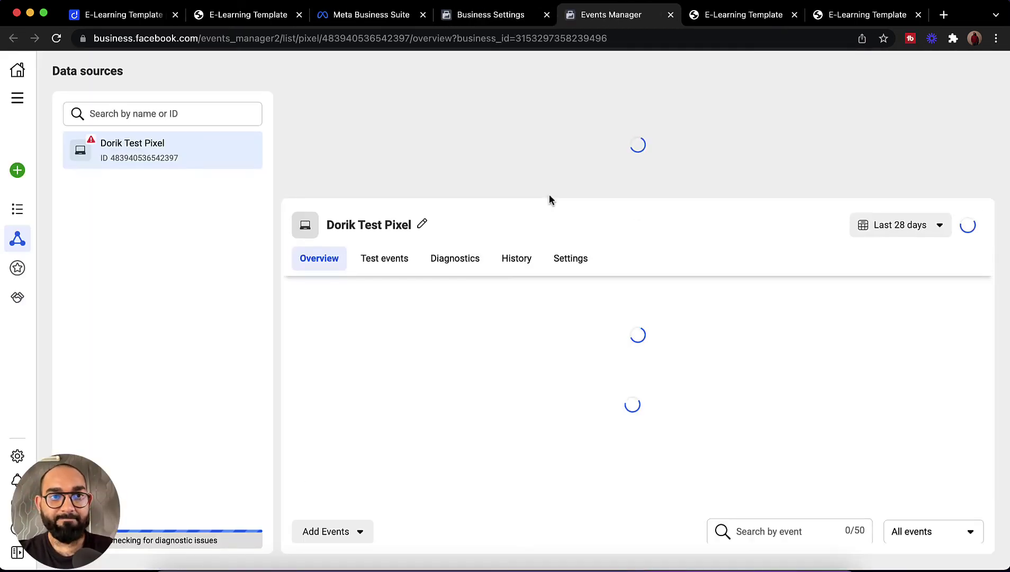
pyautogui.scroll(-3, 551, 306)
pyautogui.scroll(-3, 551, 306)
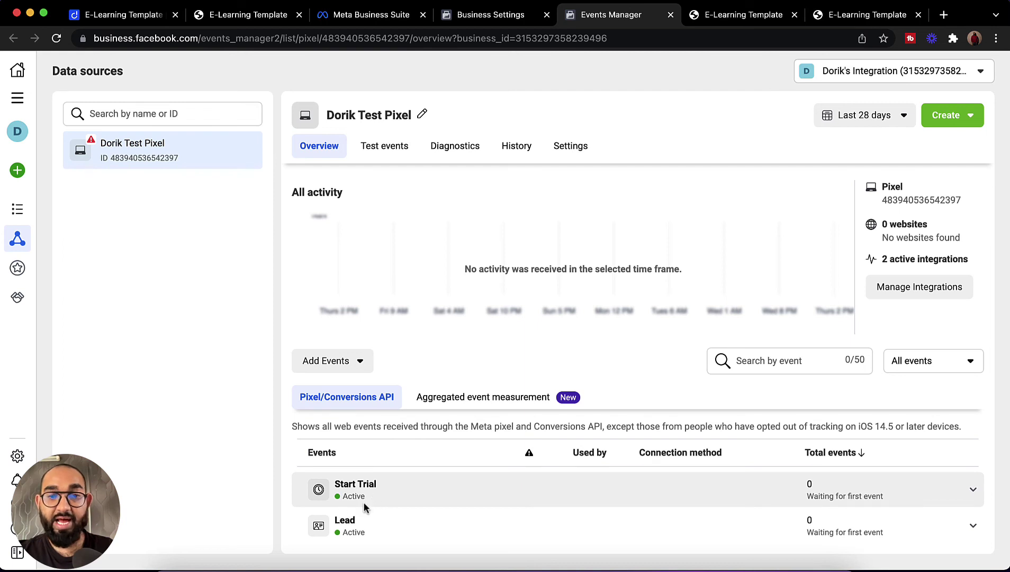
# - Trigger Start Learning and Sign Up on the live site, then confirm PageView, Lead and Start Trial events arrive
pyautogui.click(743, 16)
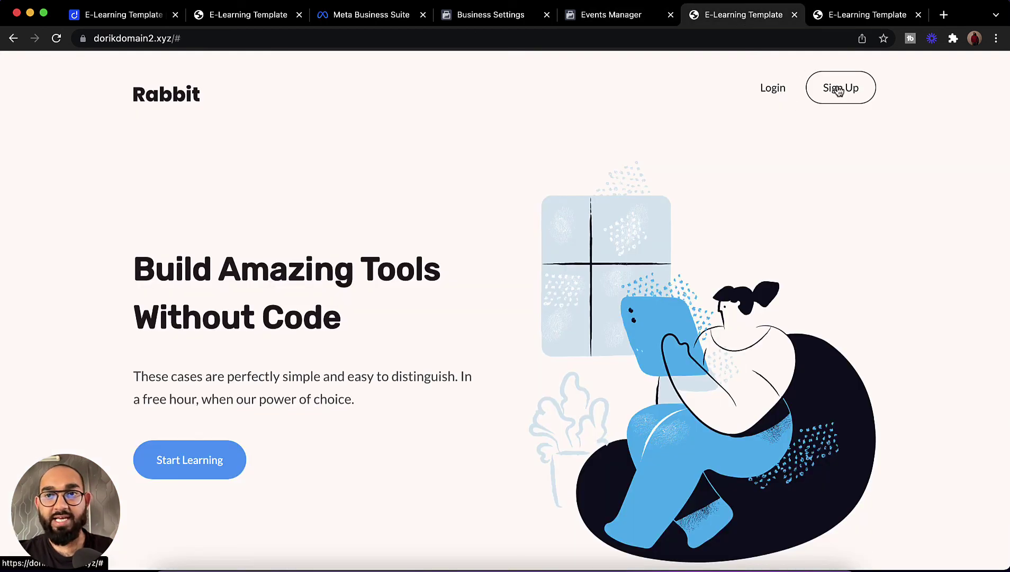
pyautogui.click(203, 470)
pyautogui.click(611, 15)
pyautogui.click(57, 38)
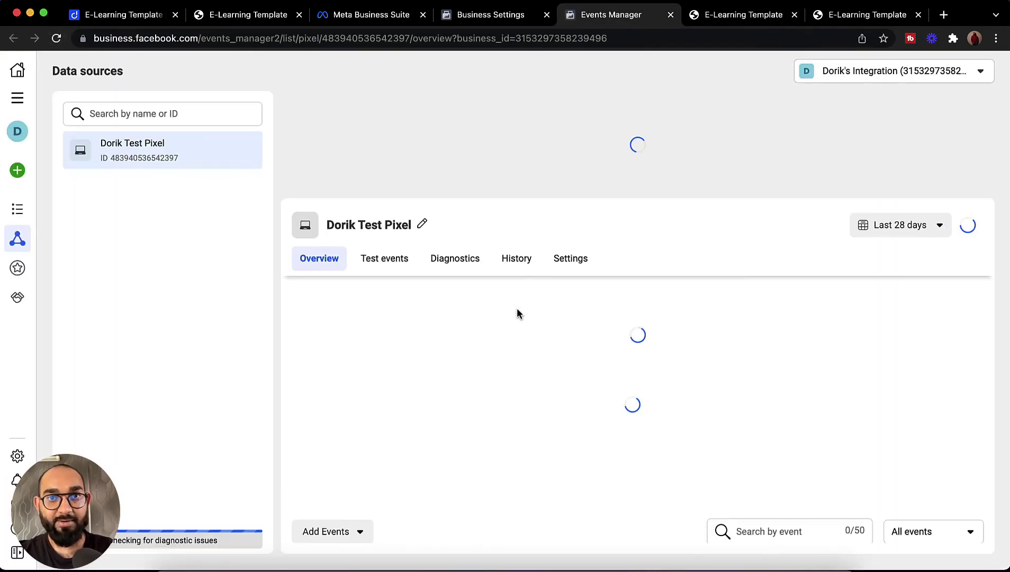
pyautogui.scroll(-5, 517, 314)
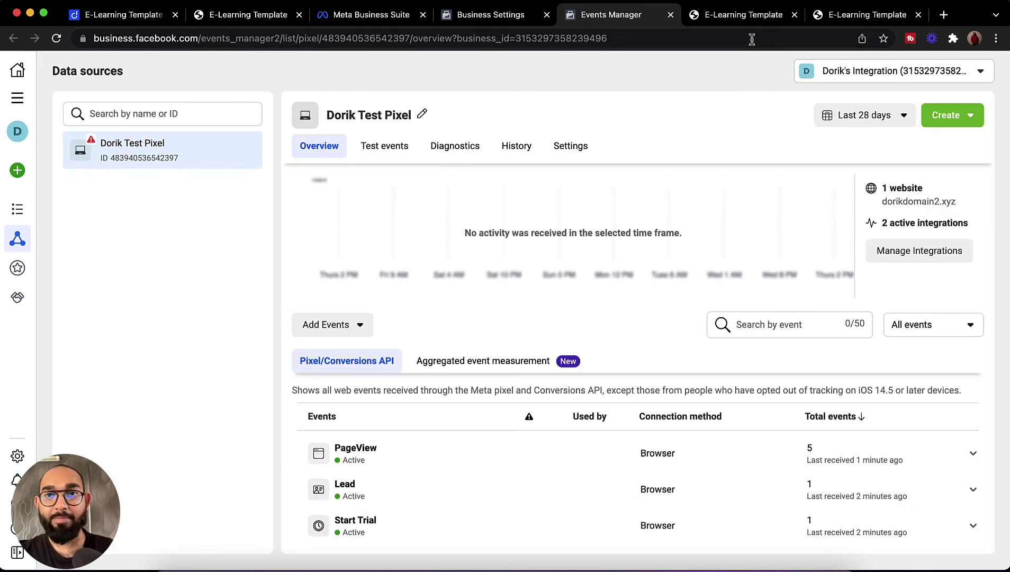
pyautogui.click(751, 17)
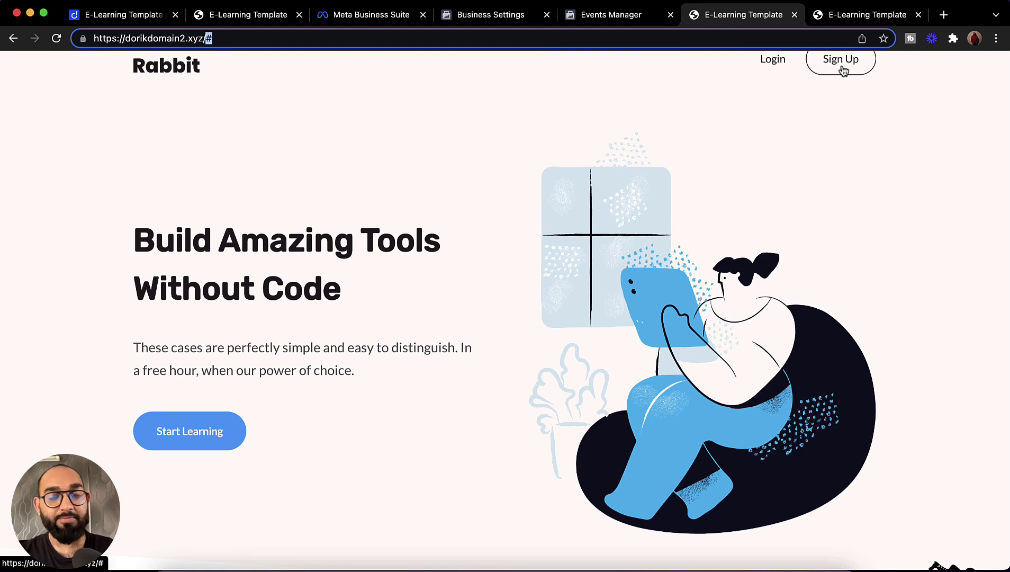
pyautogui.click(633, 24)
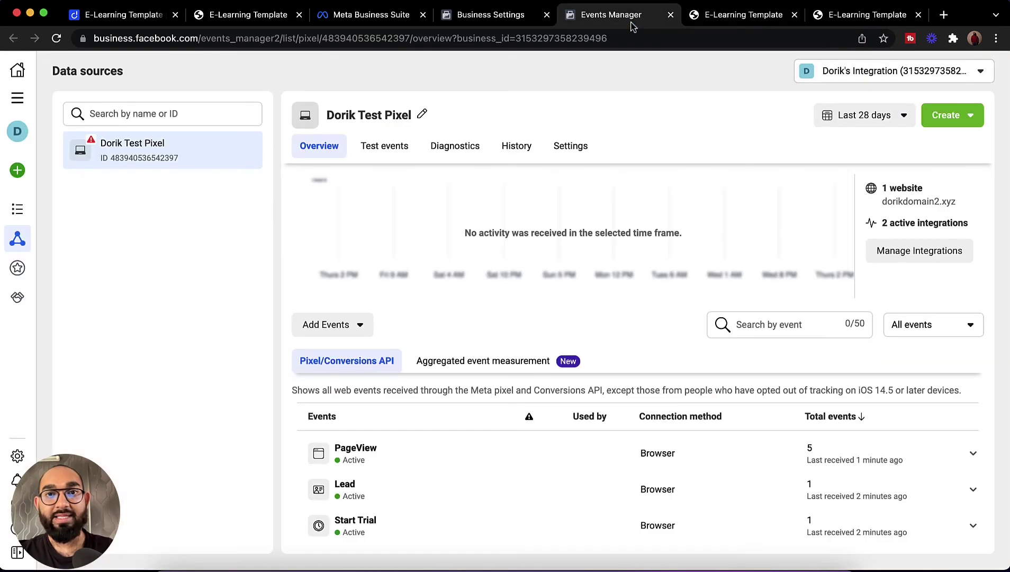
pyautogui.click(760, 19)
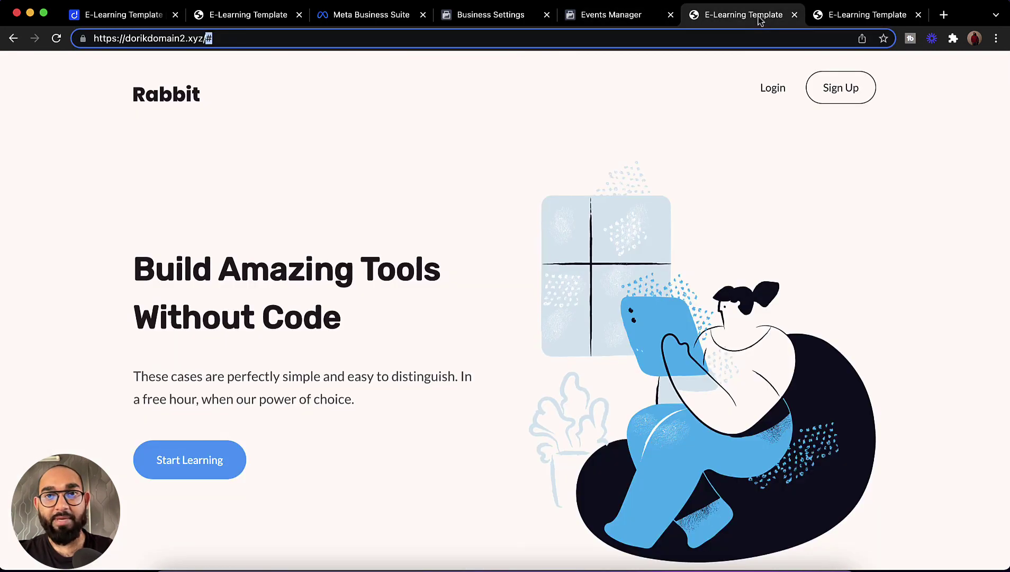
pyautogui.click(616, 20)
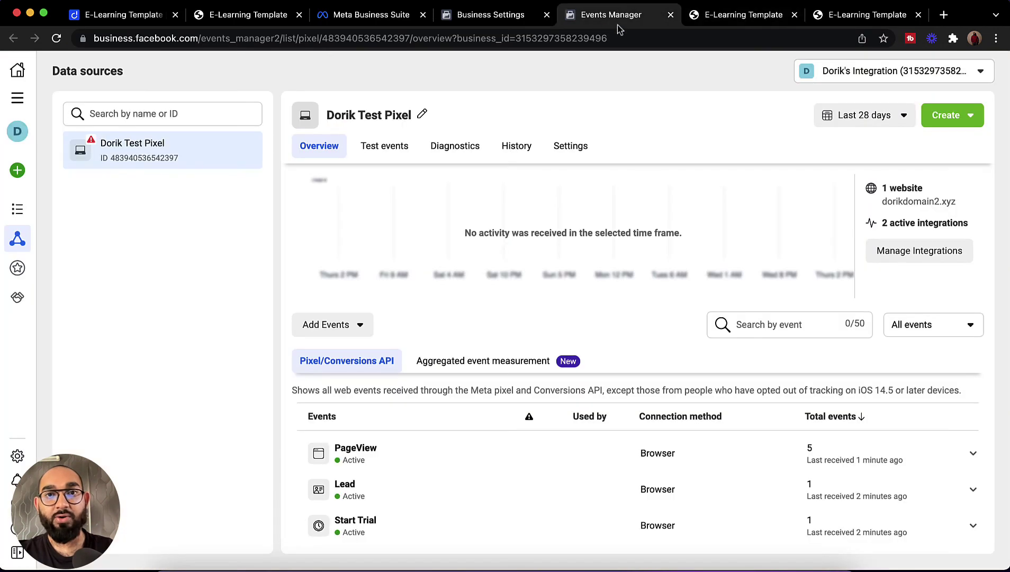